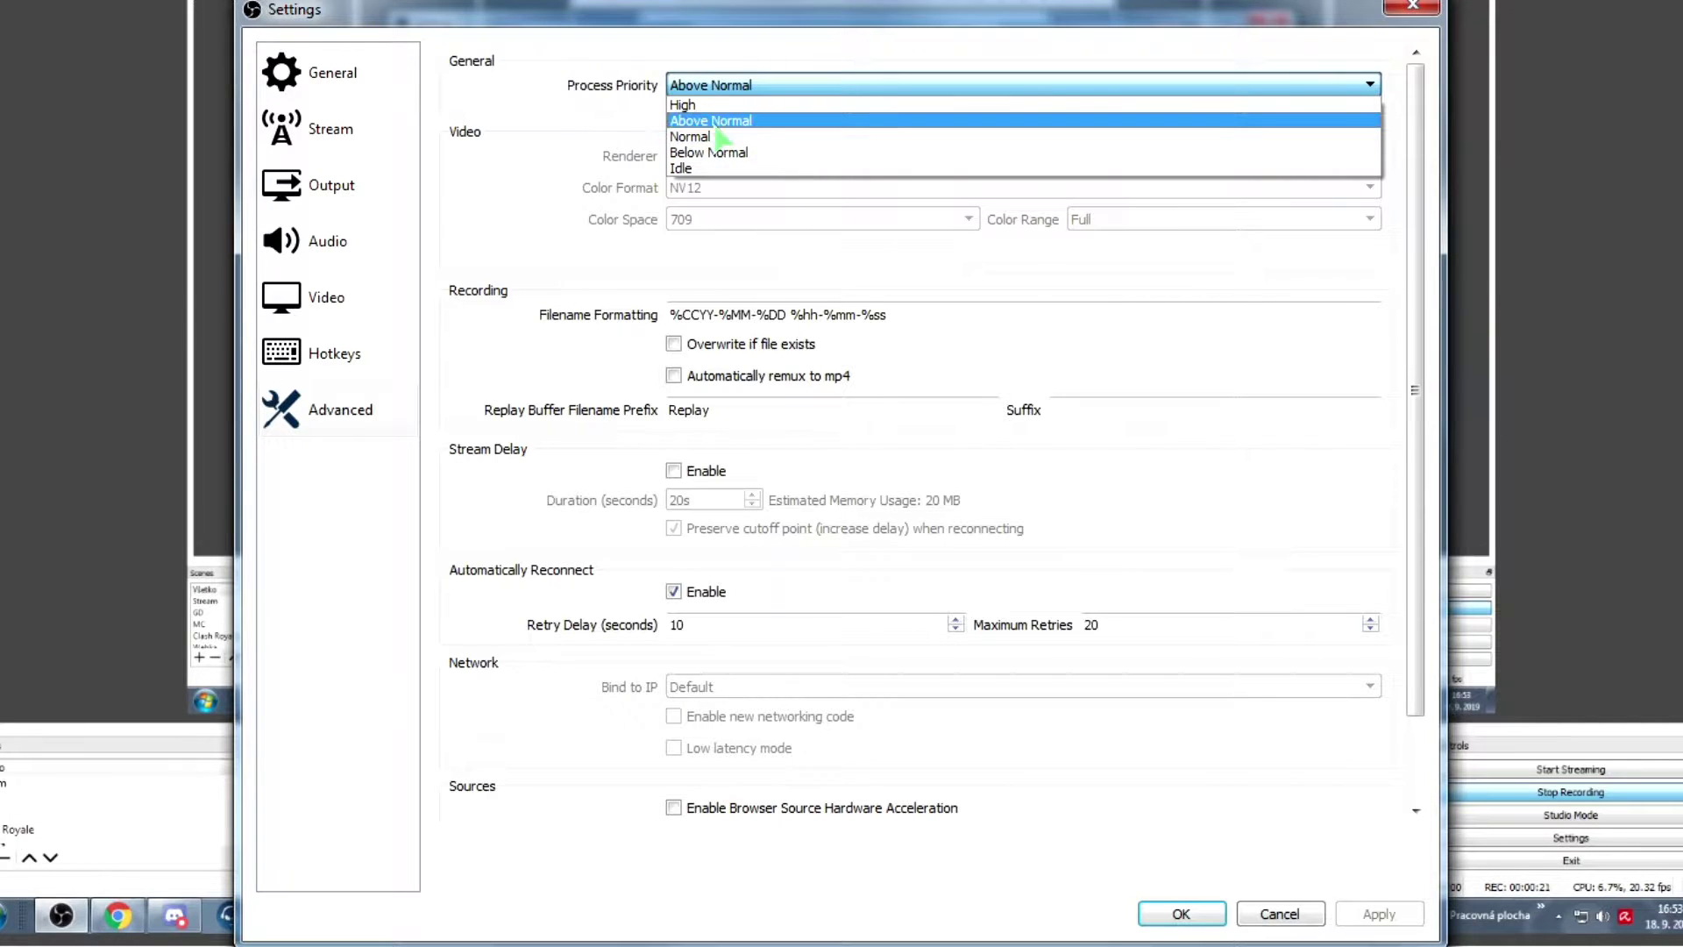
Set the process priority to Above Normal in the advanced settings and apply the change.
click(692, 105)
click(706, 85)
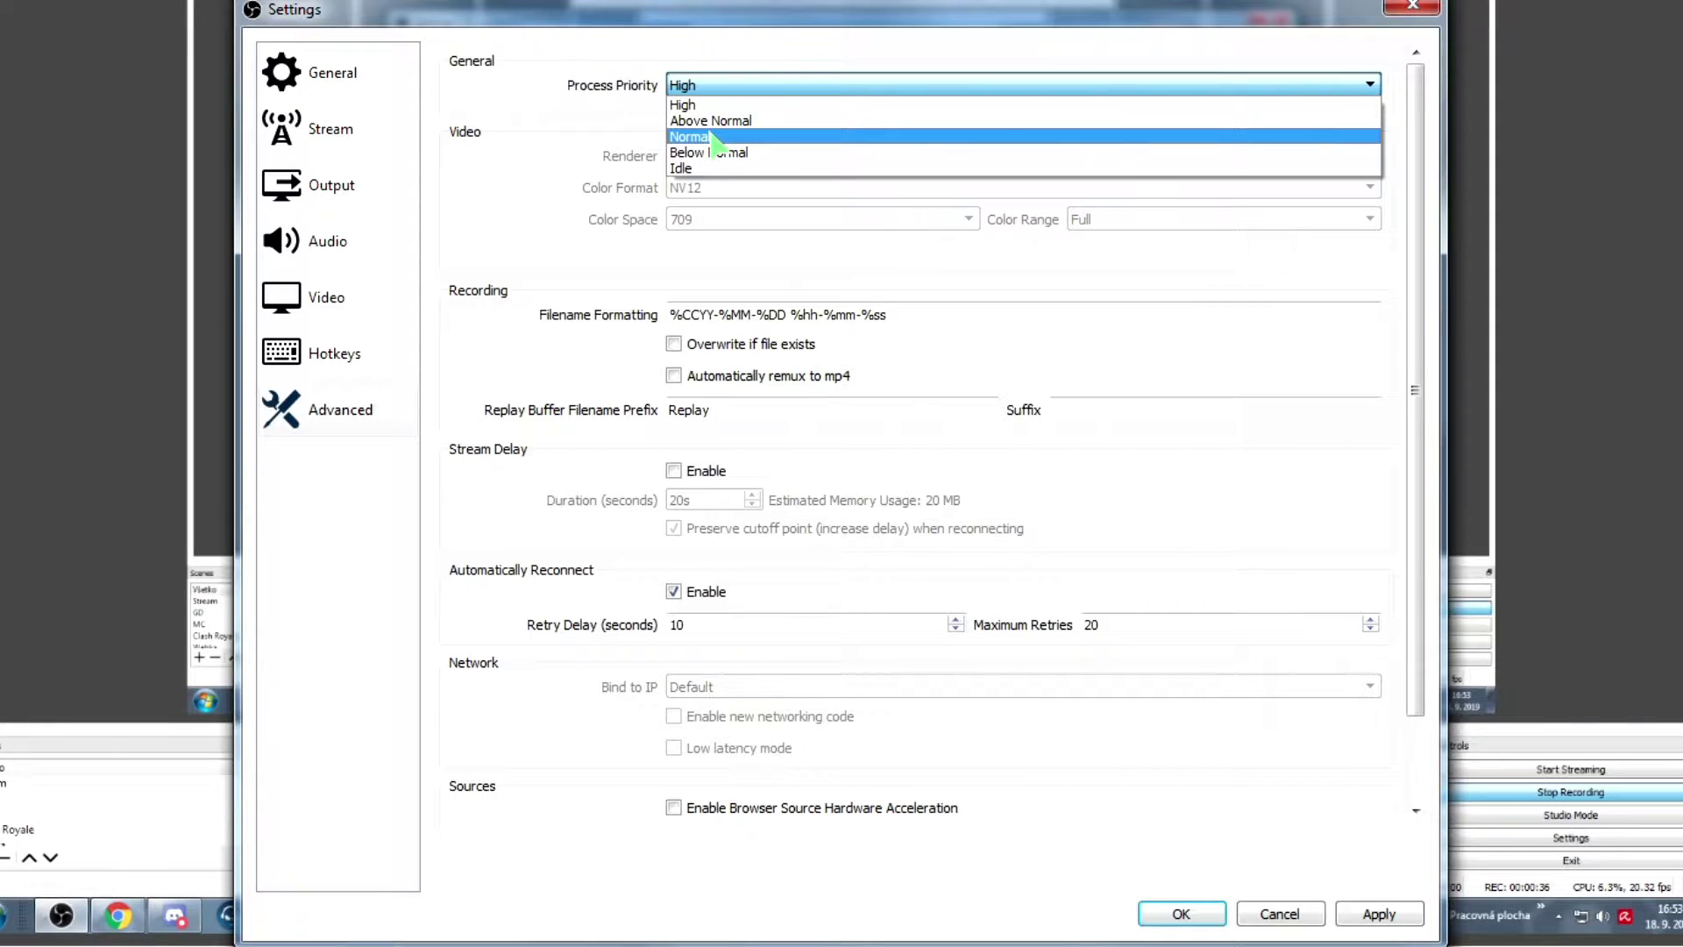
click(710, 120)
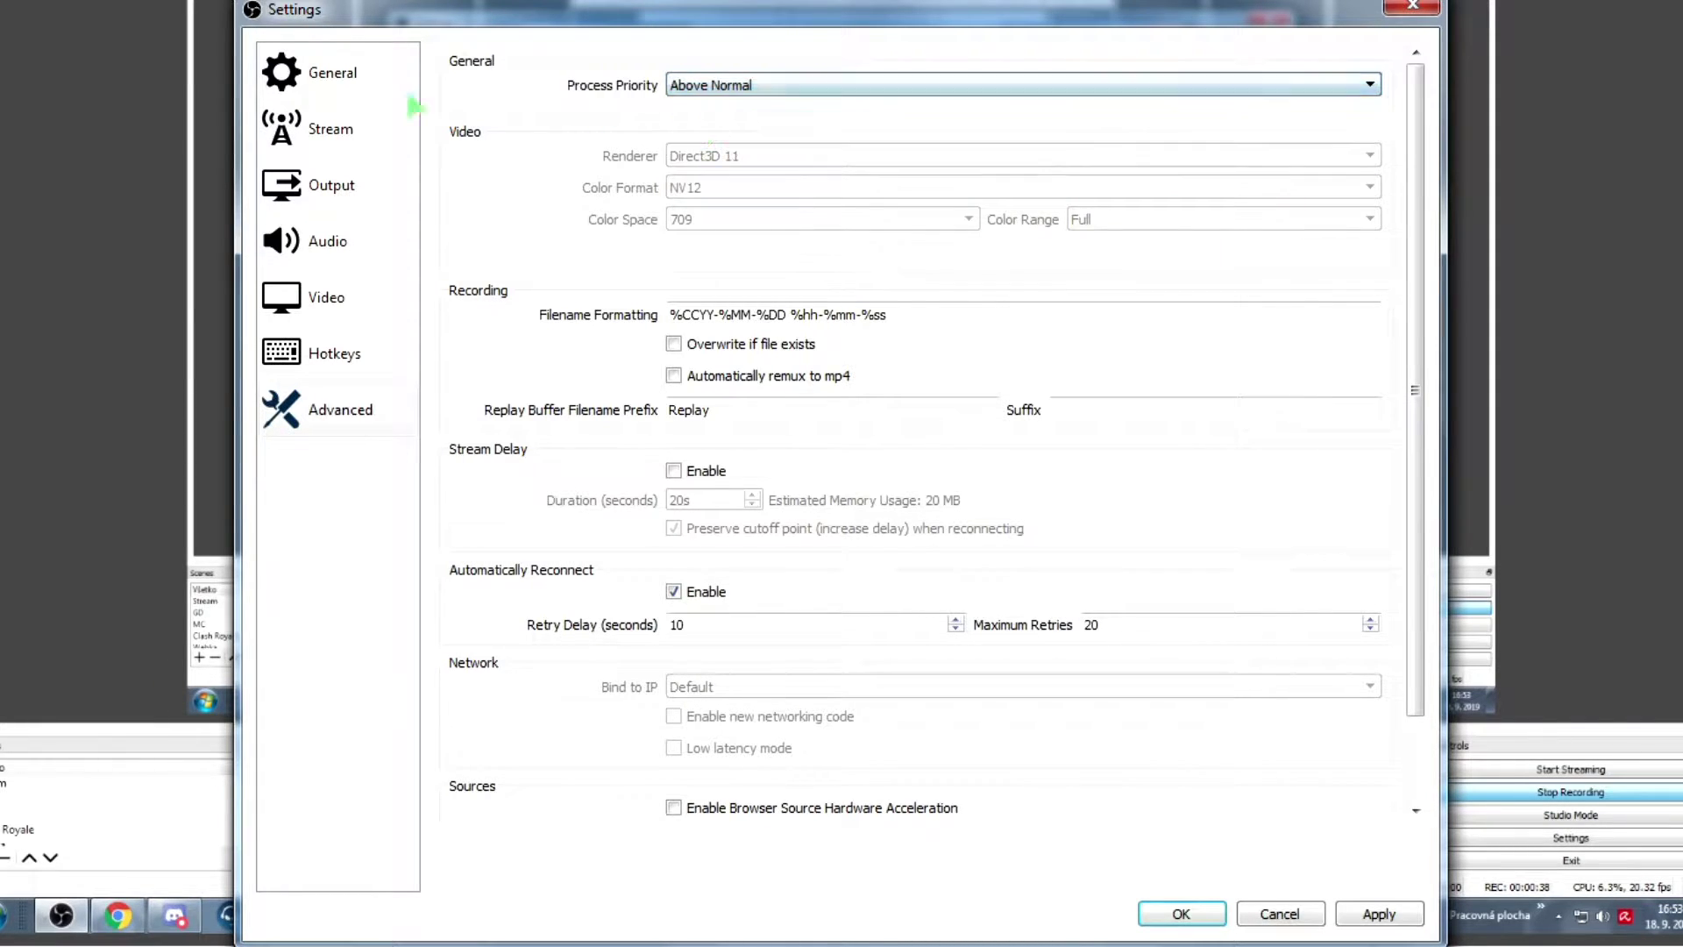
click(697, 86)
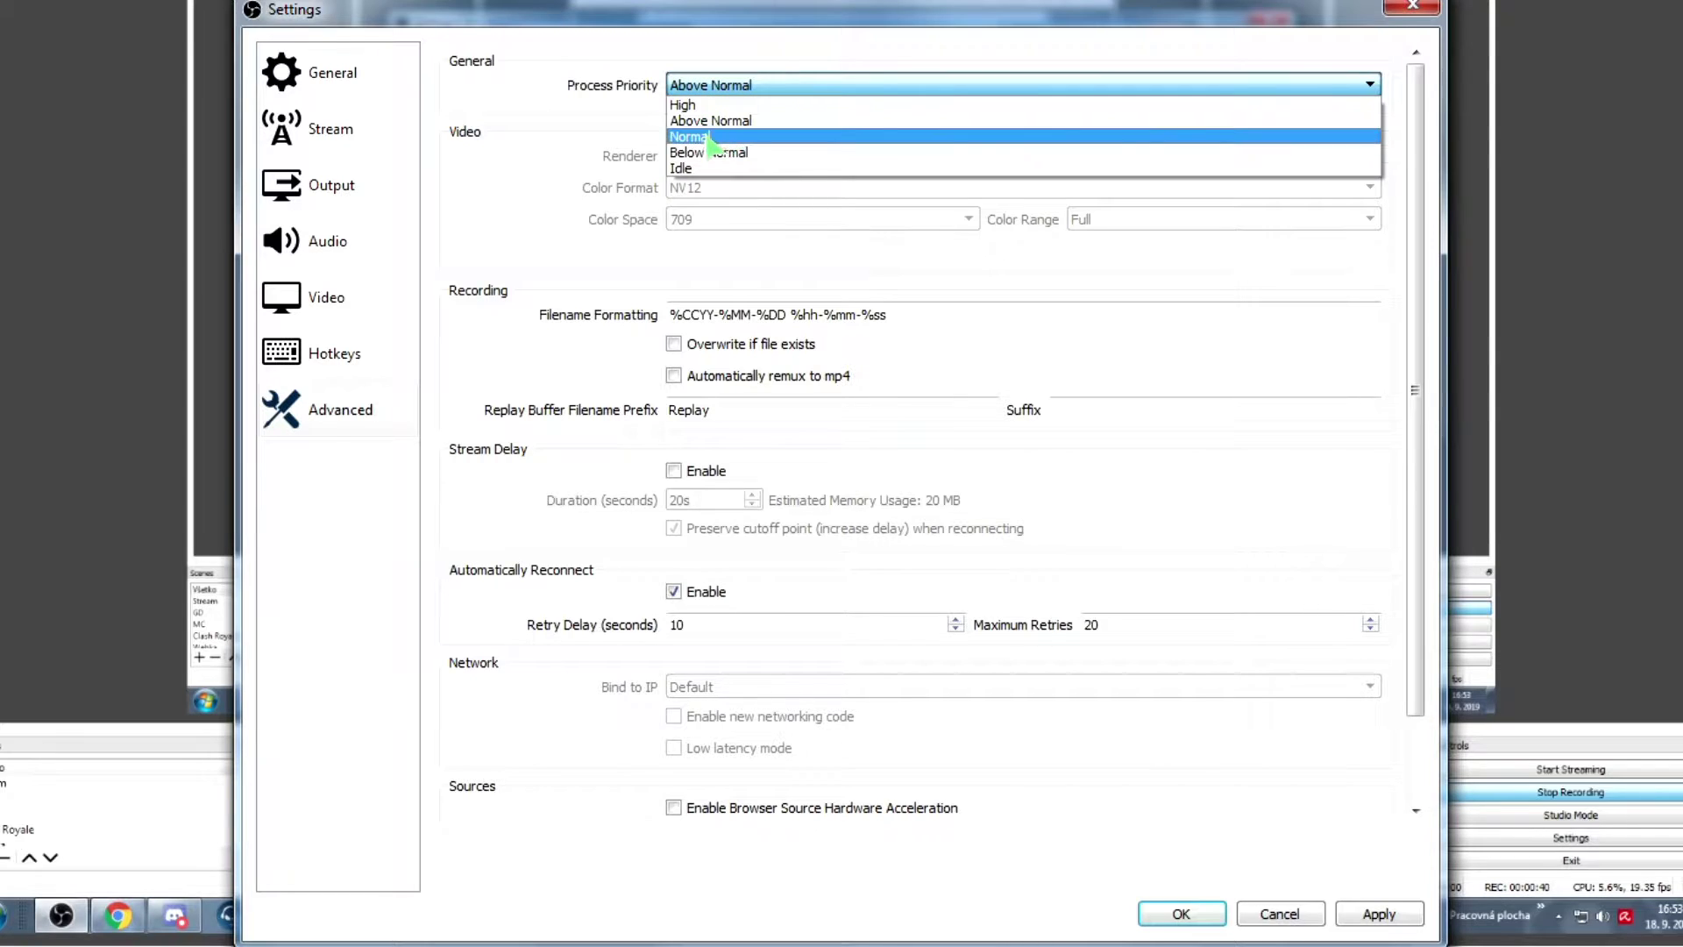
click(638, 153)
click(1357, 913)
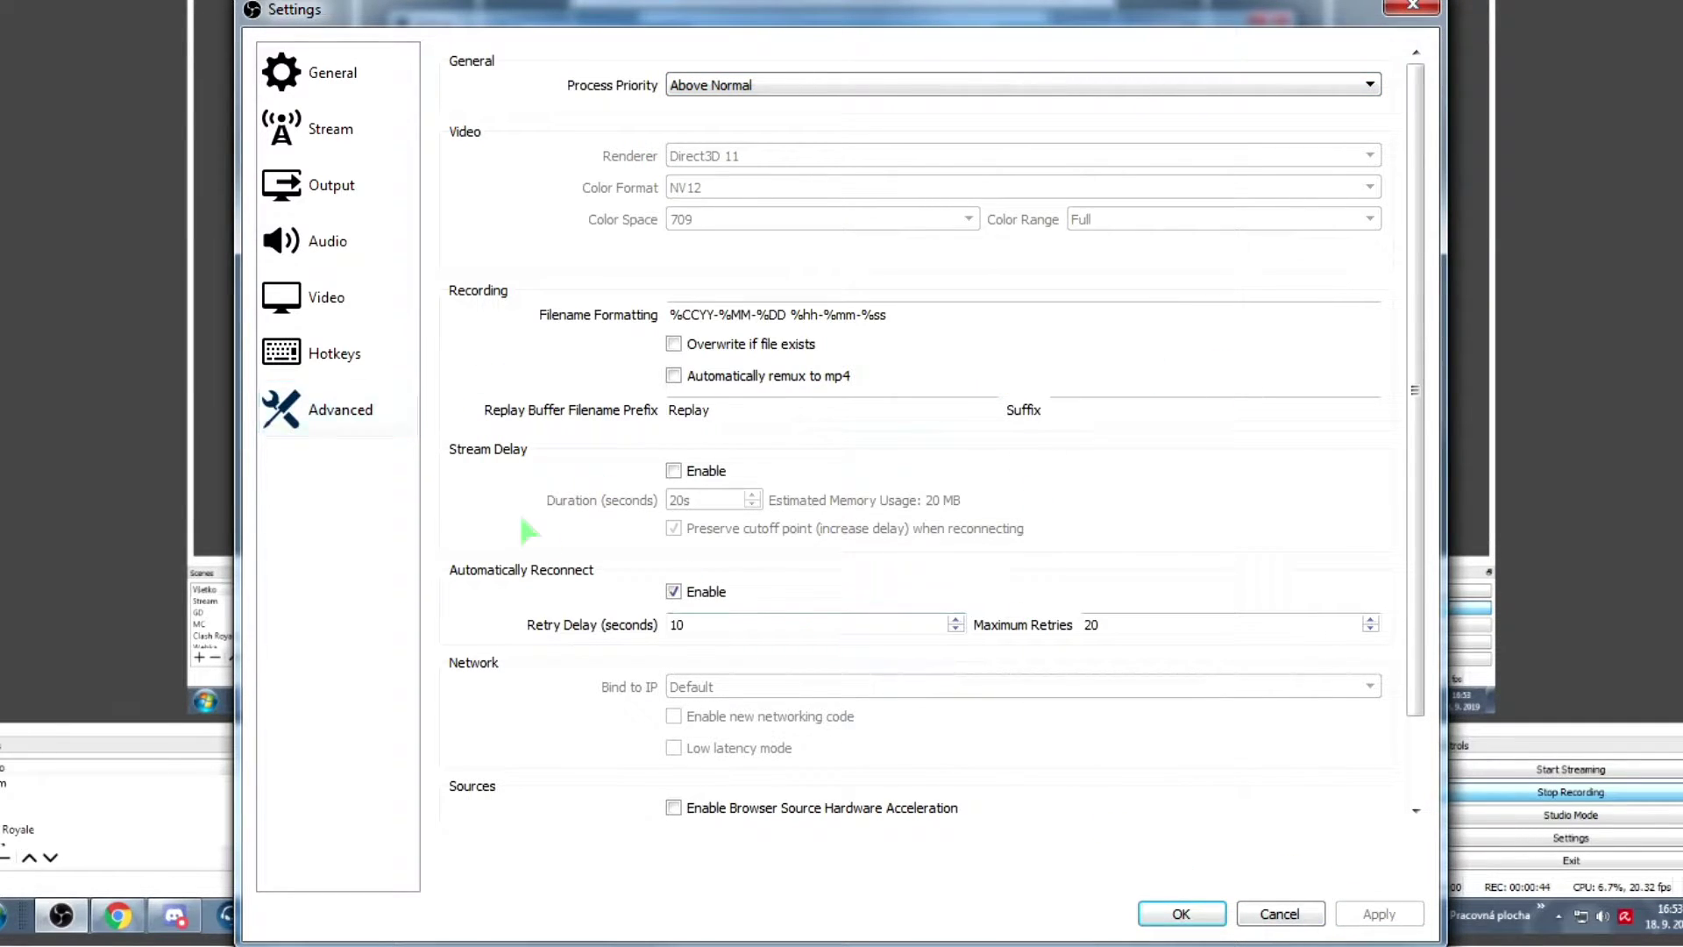
scroll(969, 477, down, 3)
scroll(1012, 486, up, 3)
Assign the hotkey Ctrl + M to both Mute and Unmute of Mic/Aux, then apply and close the settings.
click(333, 353)
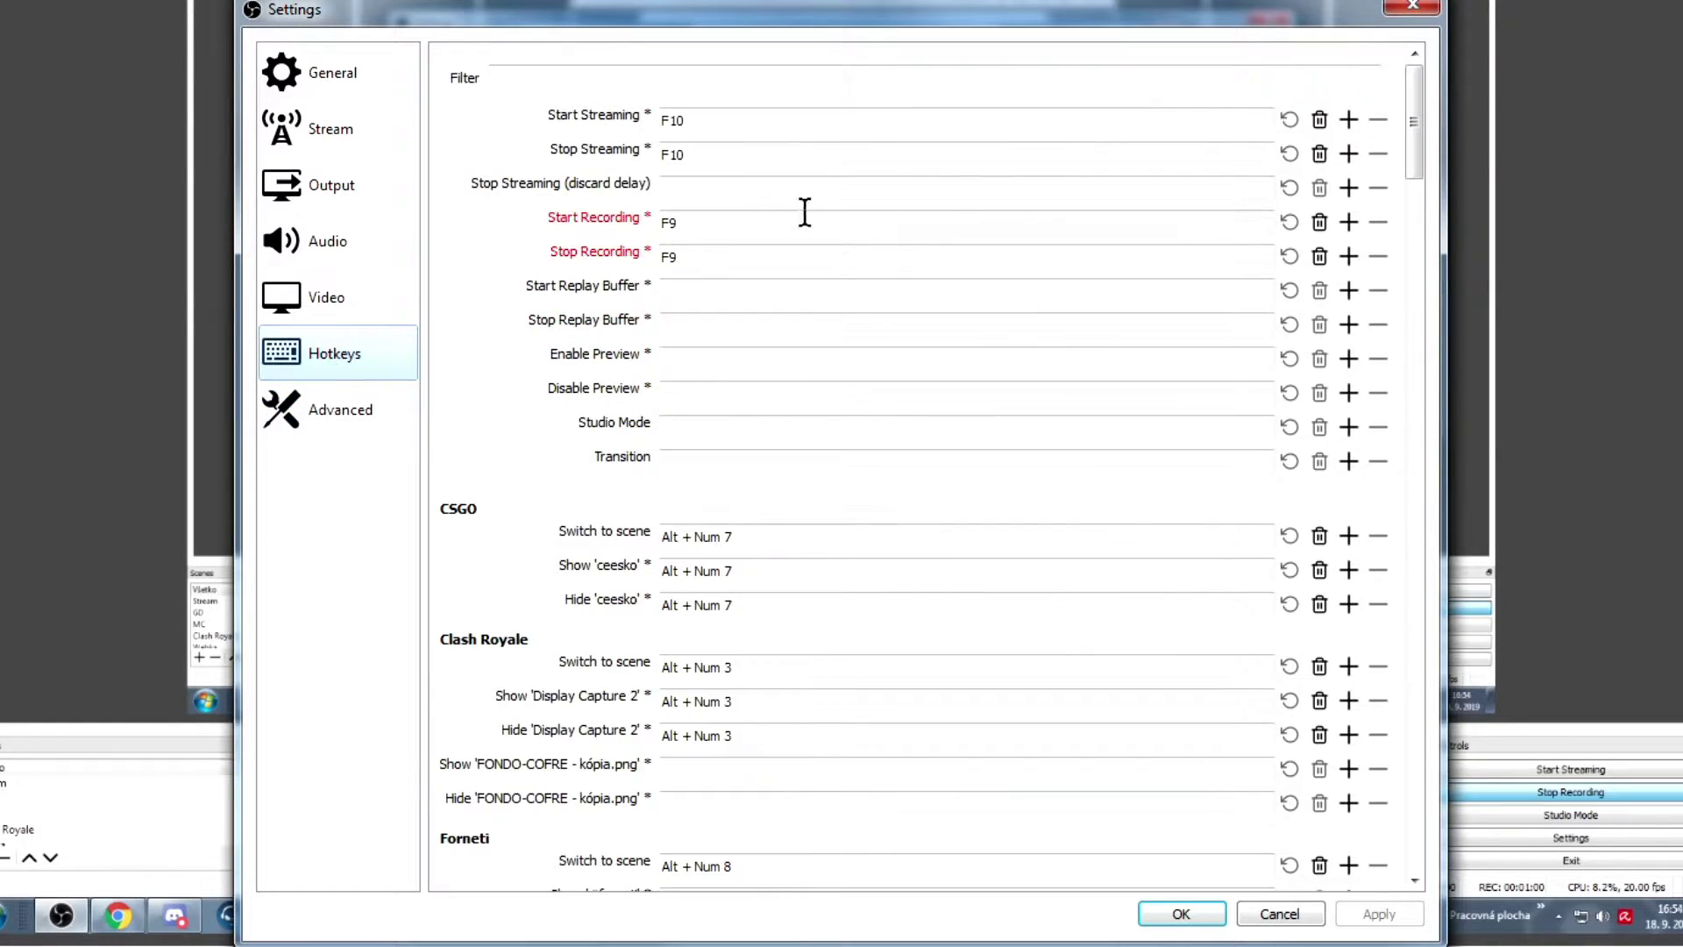
drag(1414, 123, 1378, 879)
scroll(1372, 868, up, 10)
scroll(1350, 843, down, 8)
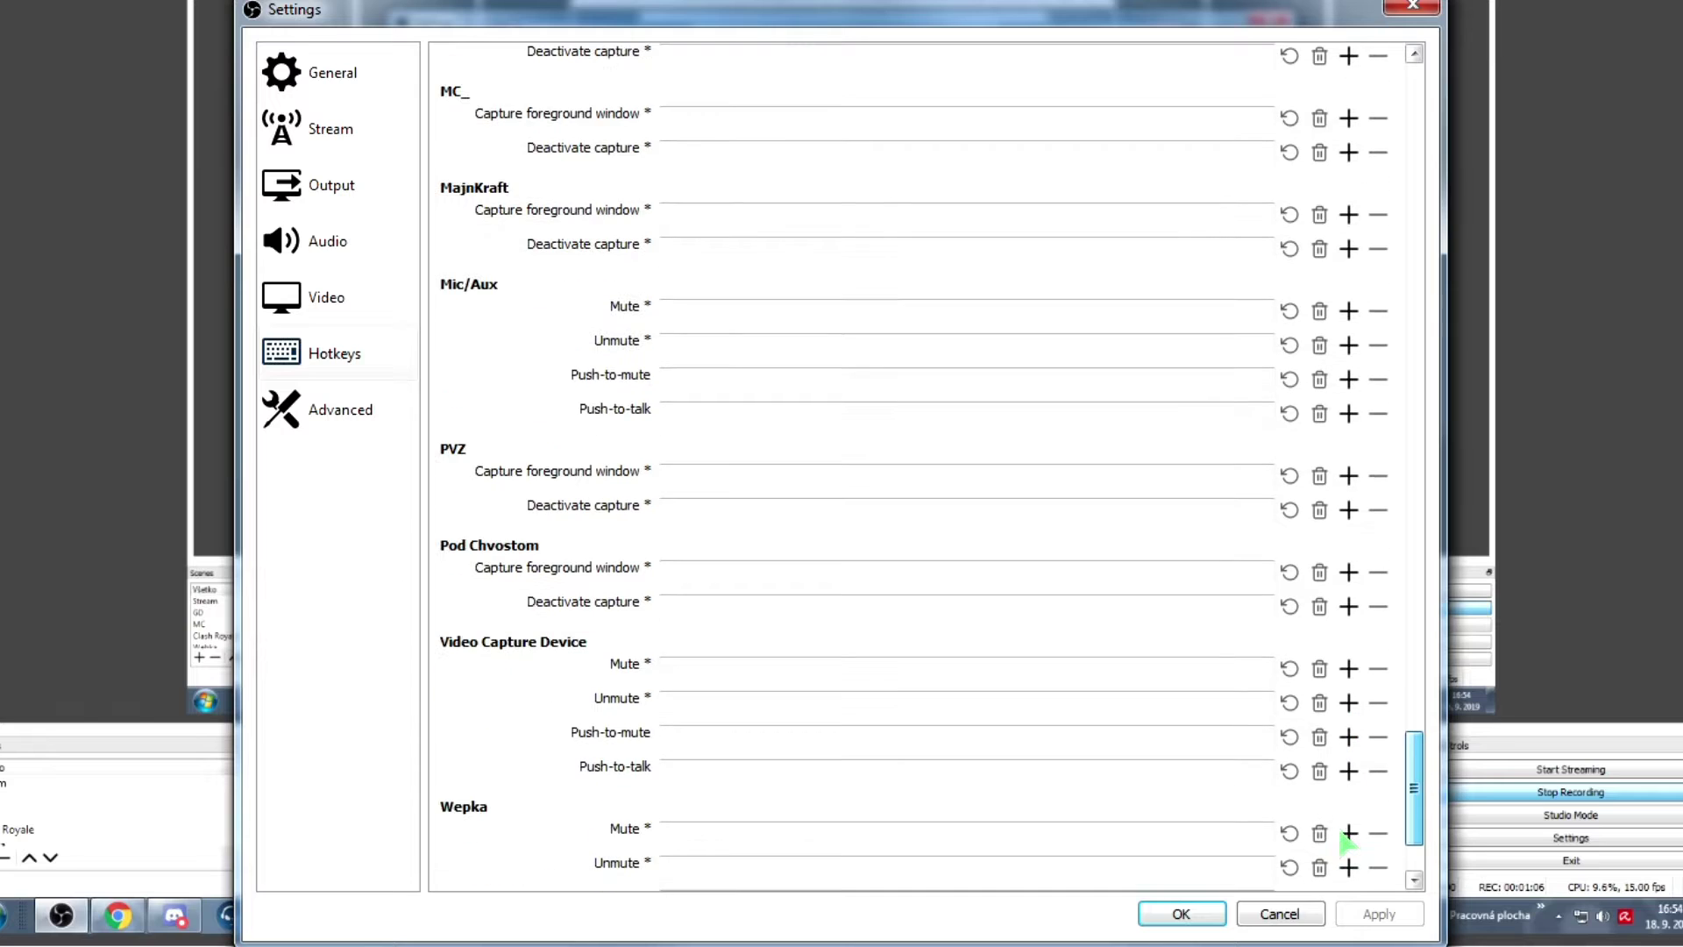
click(689, 309)
key(ctrl+m)
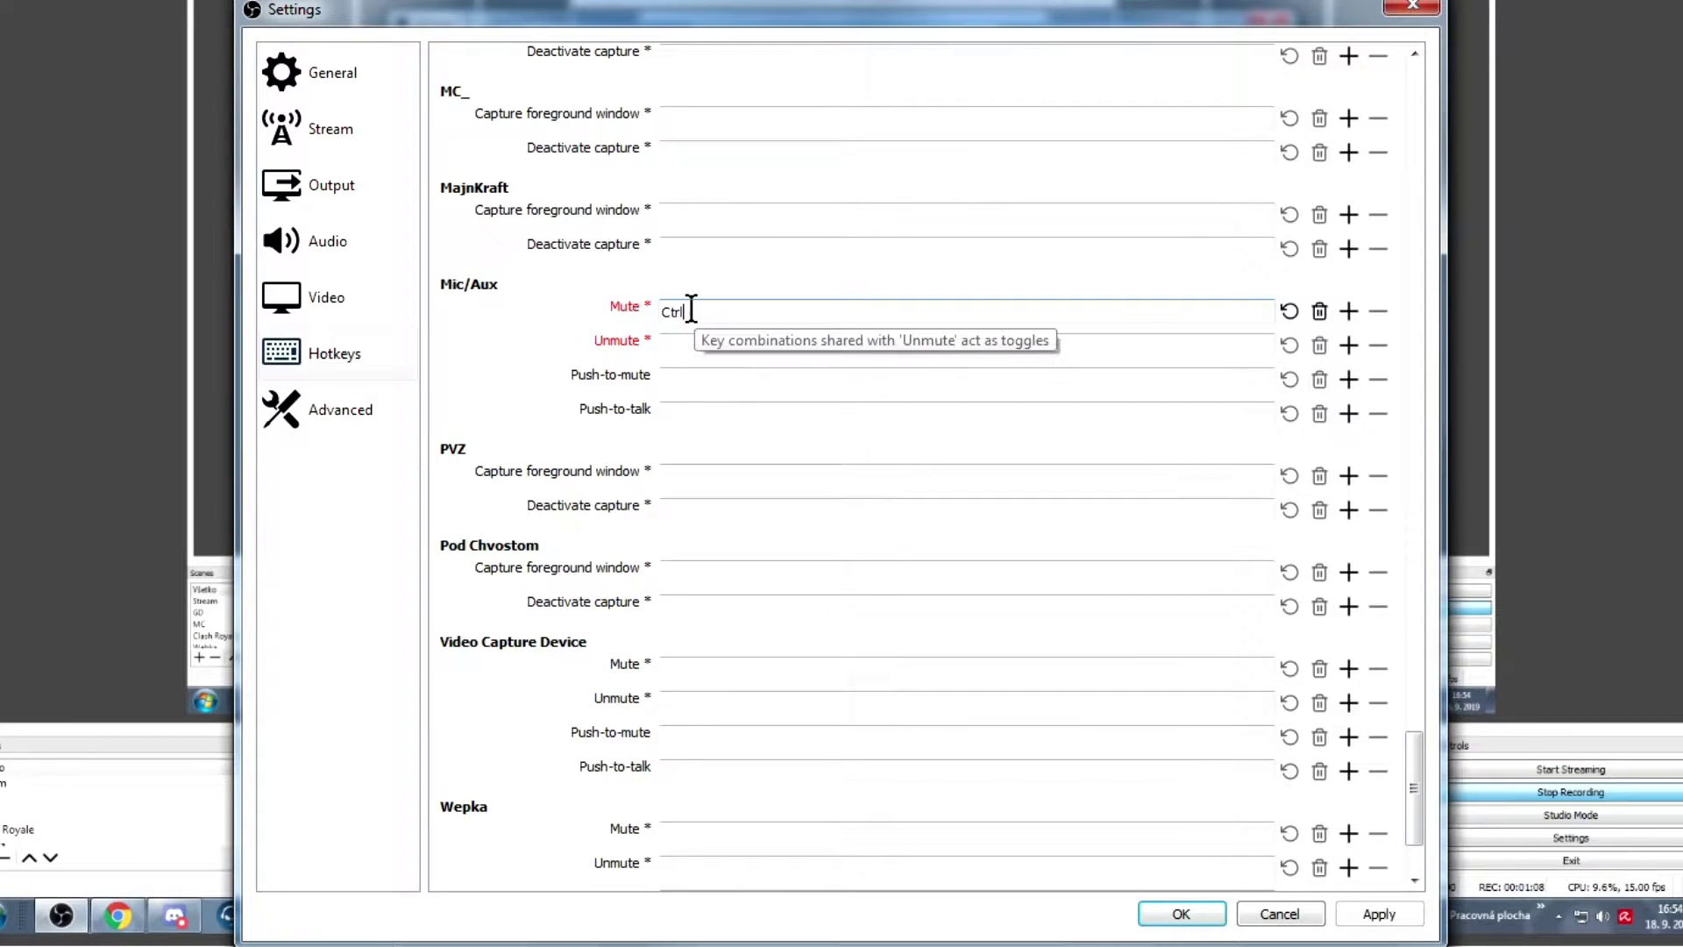
click(689, 343)
key(ctrl)
key(ctrl+m)
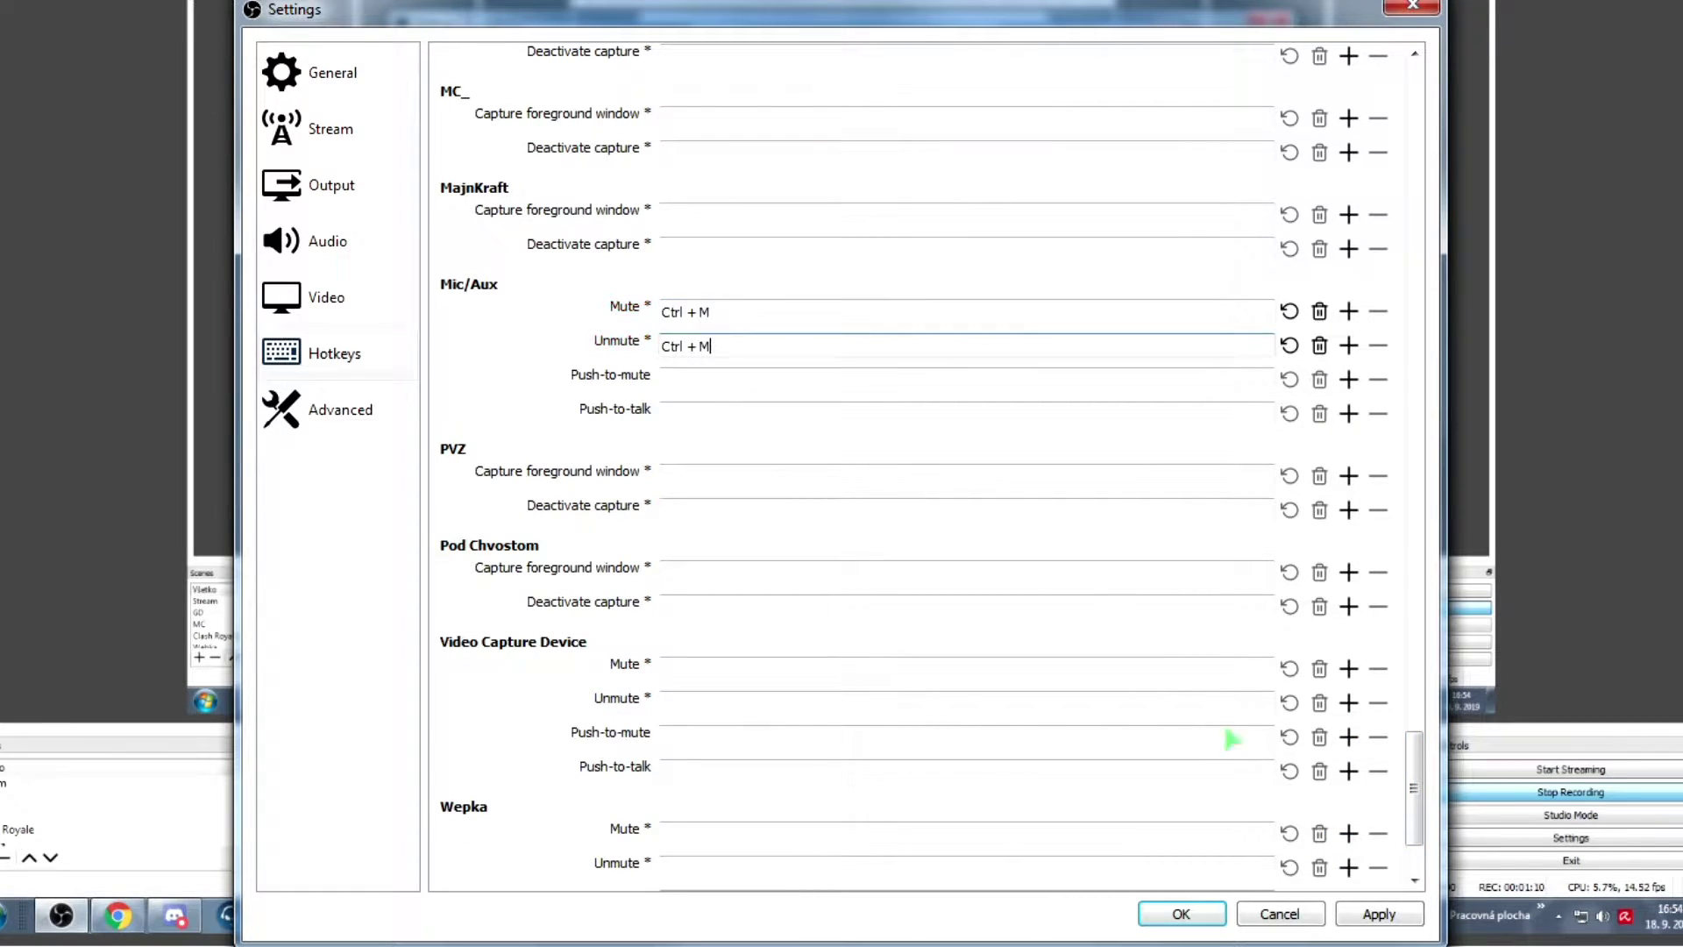
click(1381, 913)
click(1199, 920)
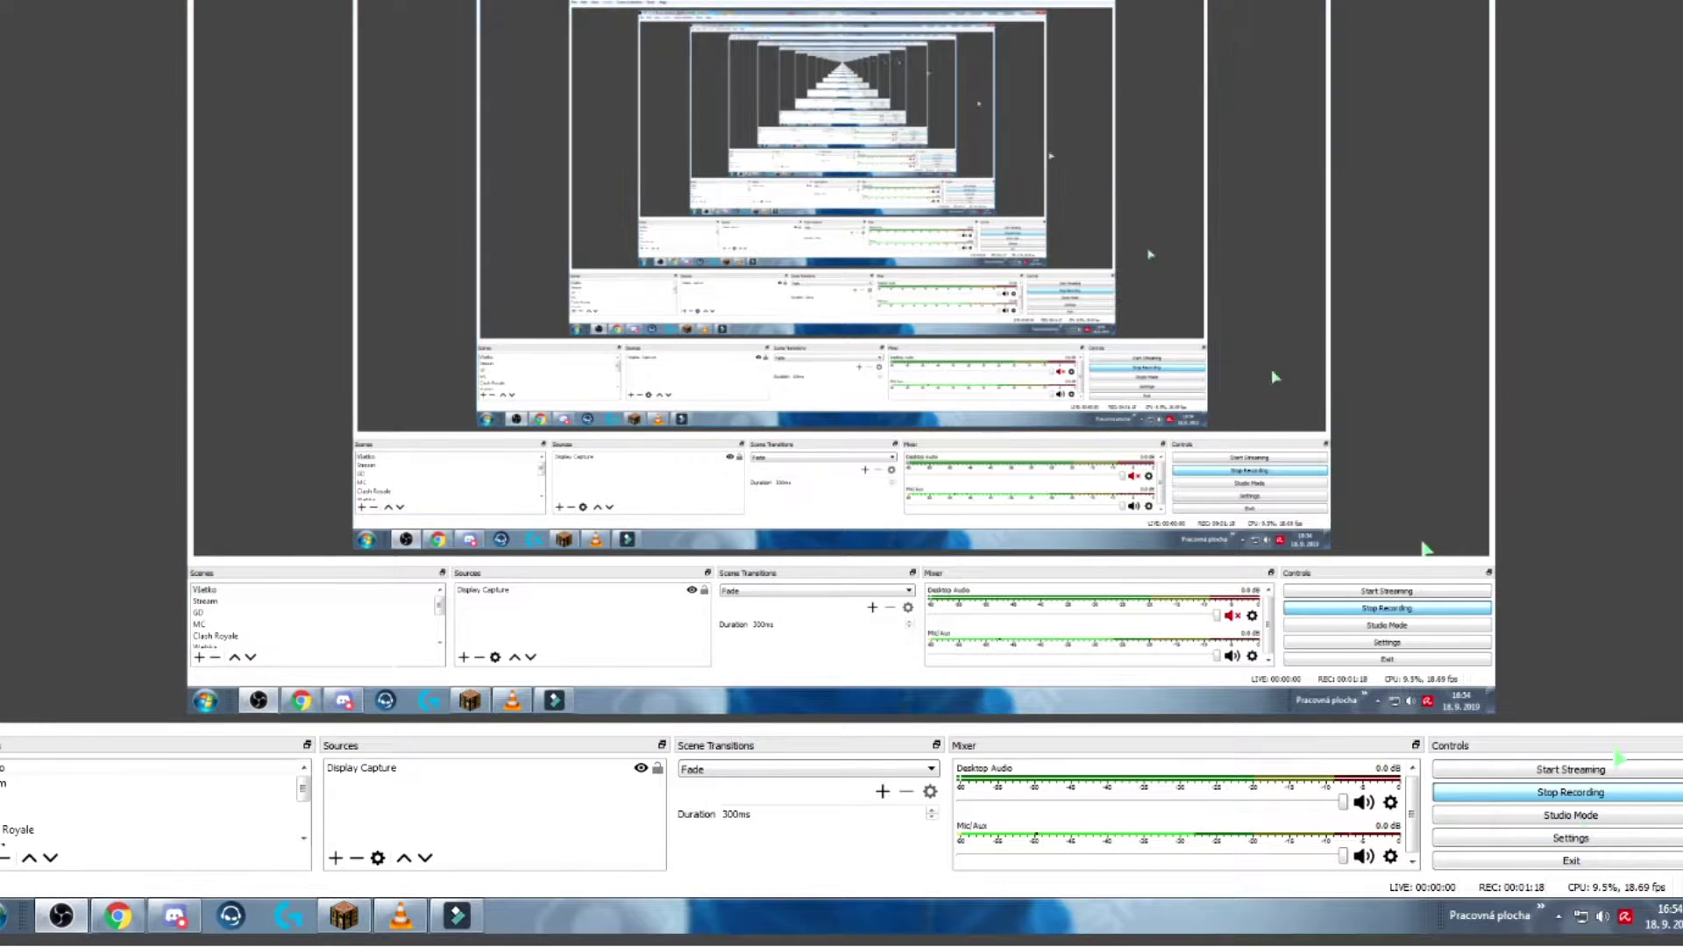
Reopen the settings and review the stream, hotkey and video settings.
click(1570, 837)
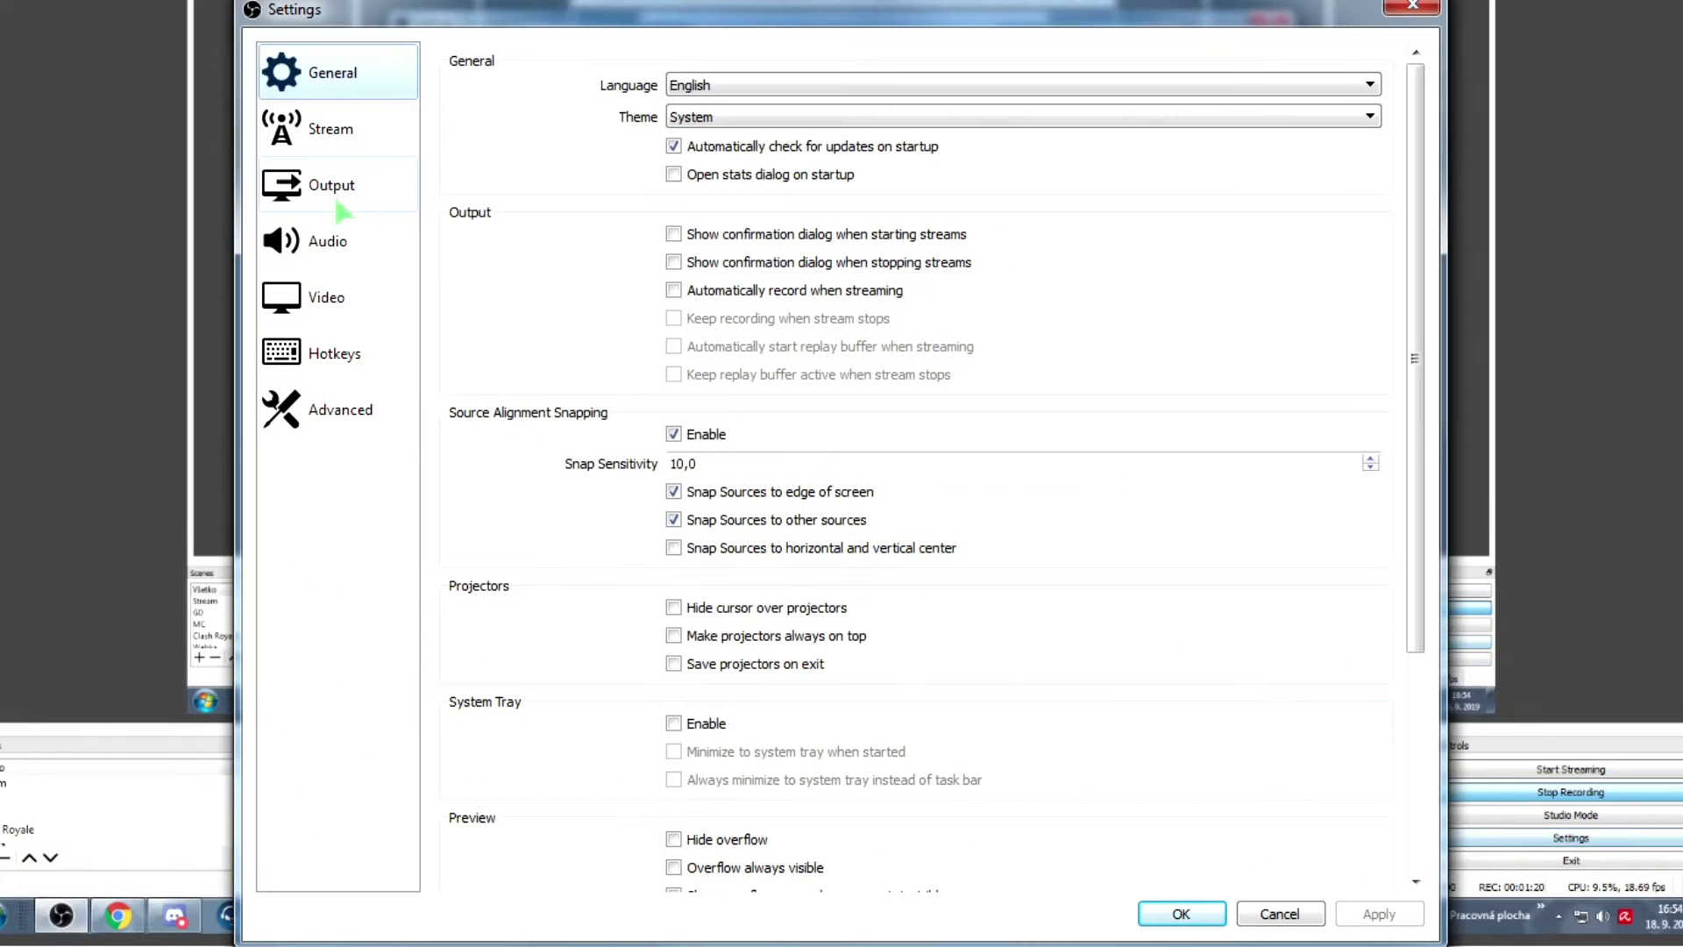
click(332, 133)
click(342, 353)
click(334, 297)
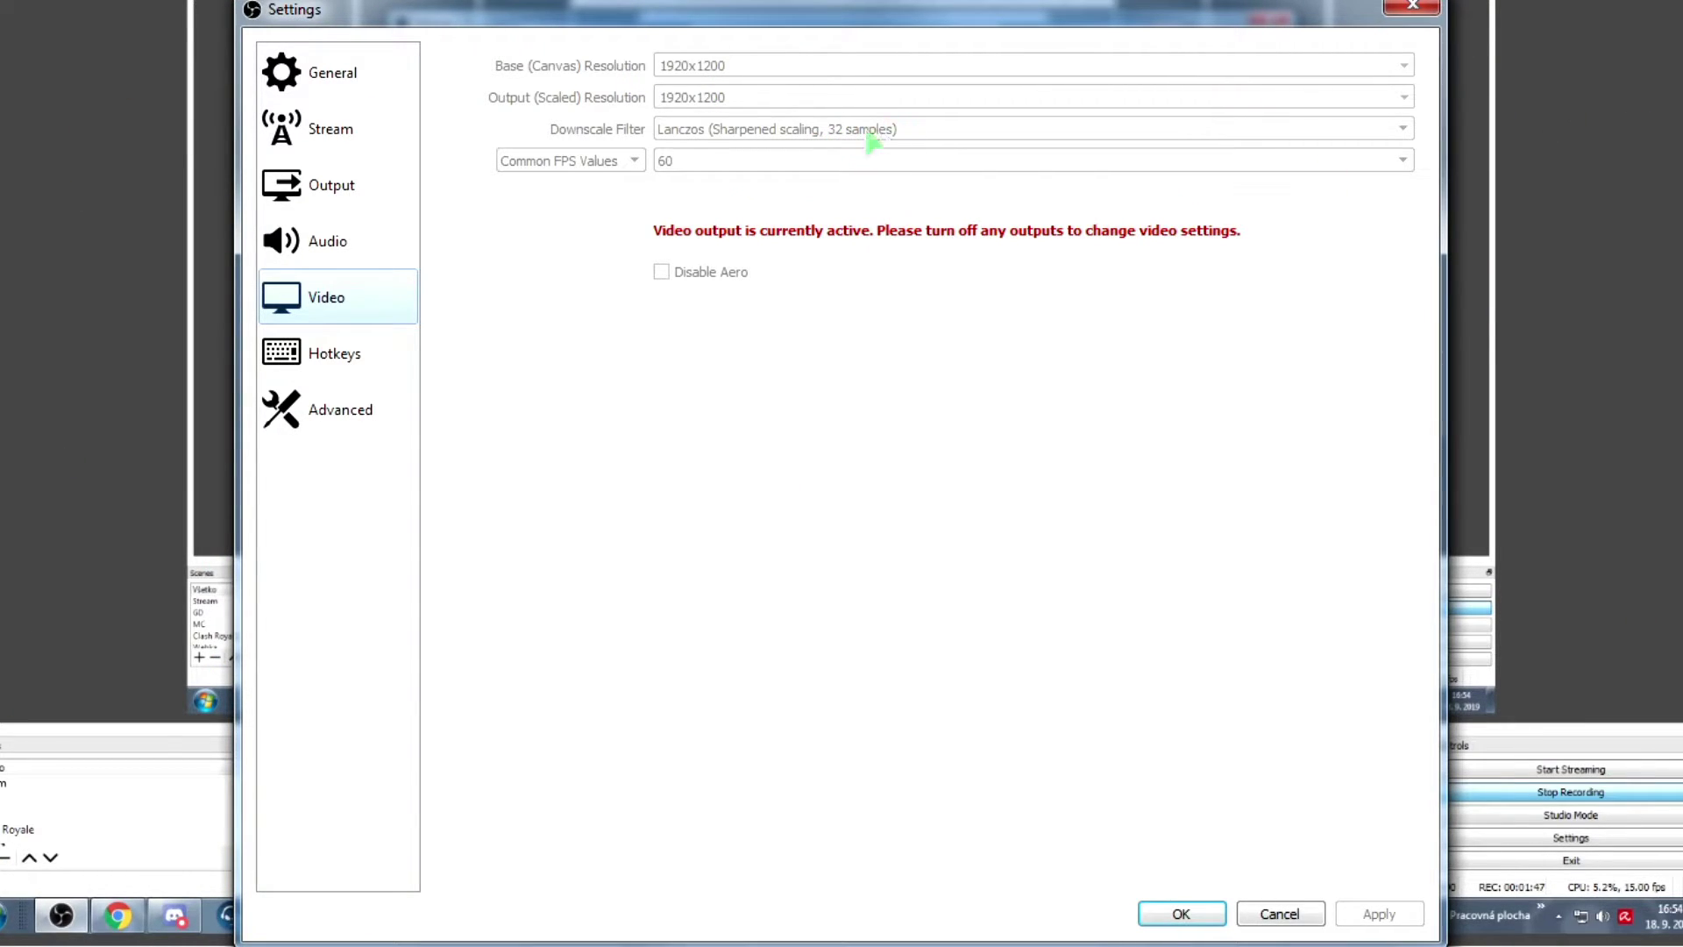
Set the audio sample rate to 48khz and Desktop Audio to Speakers (2- Logitech G430 Gaming Headset).
click(318, 250)
click(692, 91)
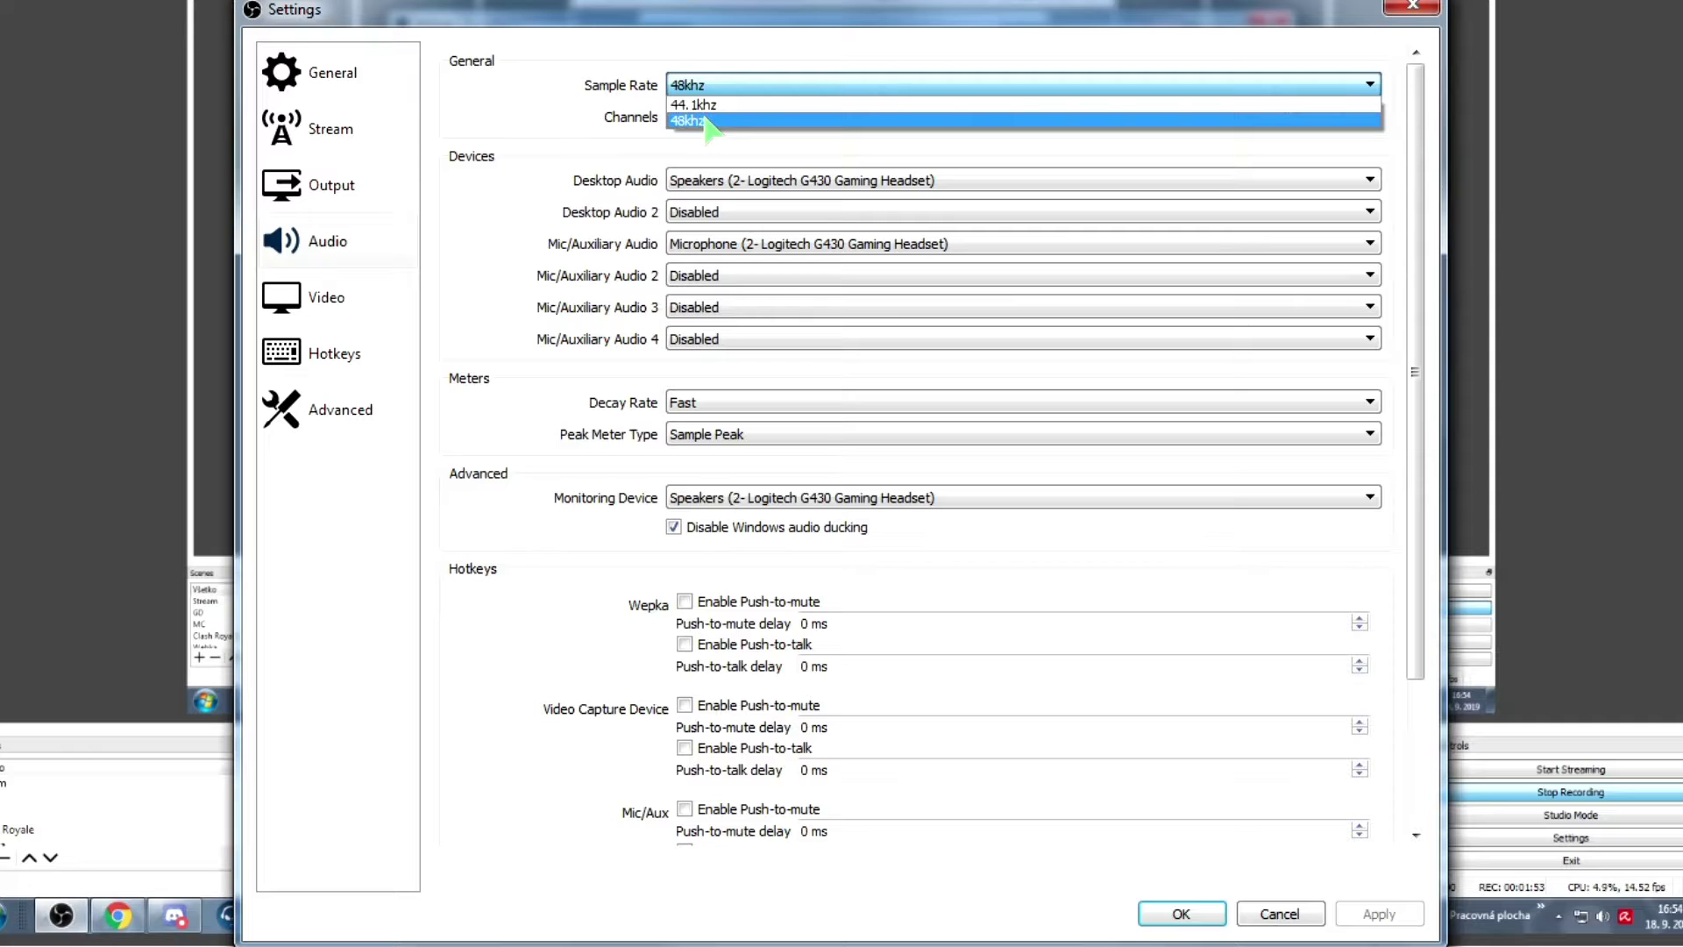
click(706, 120)
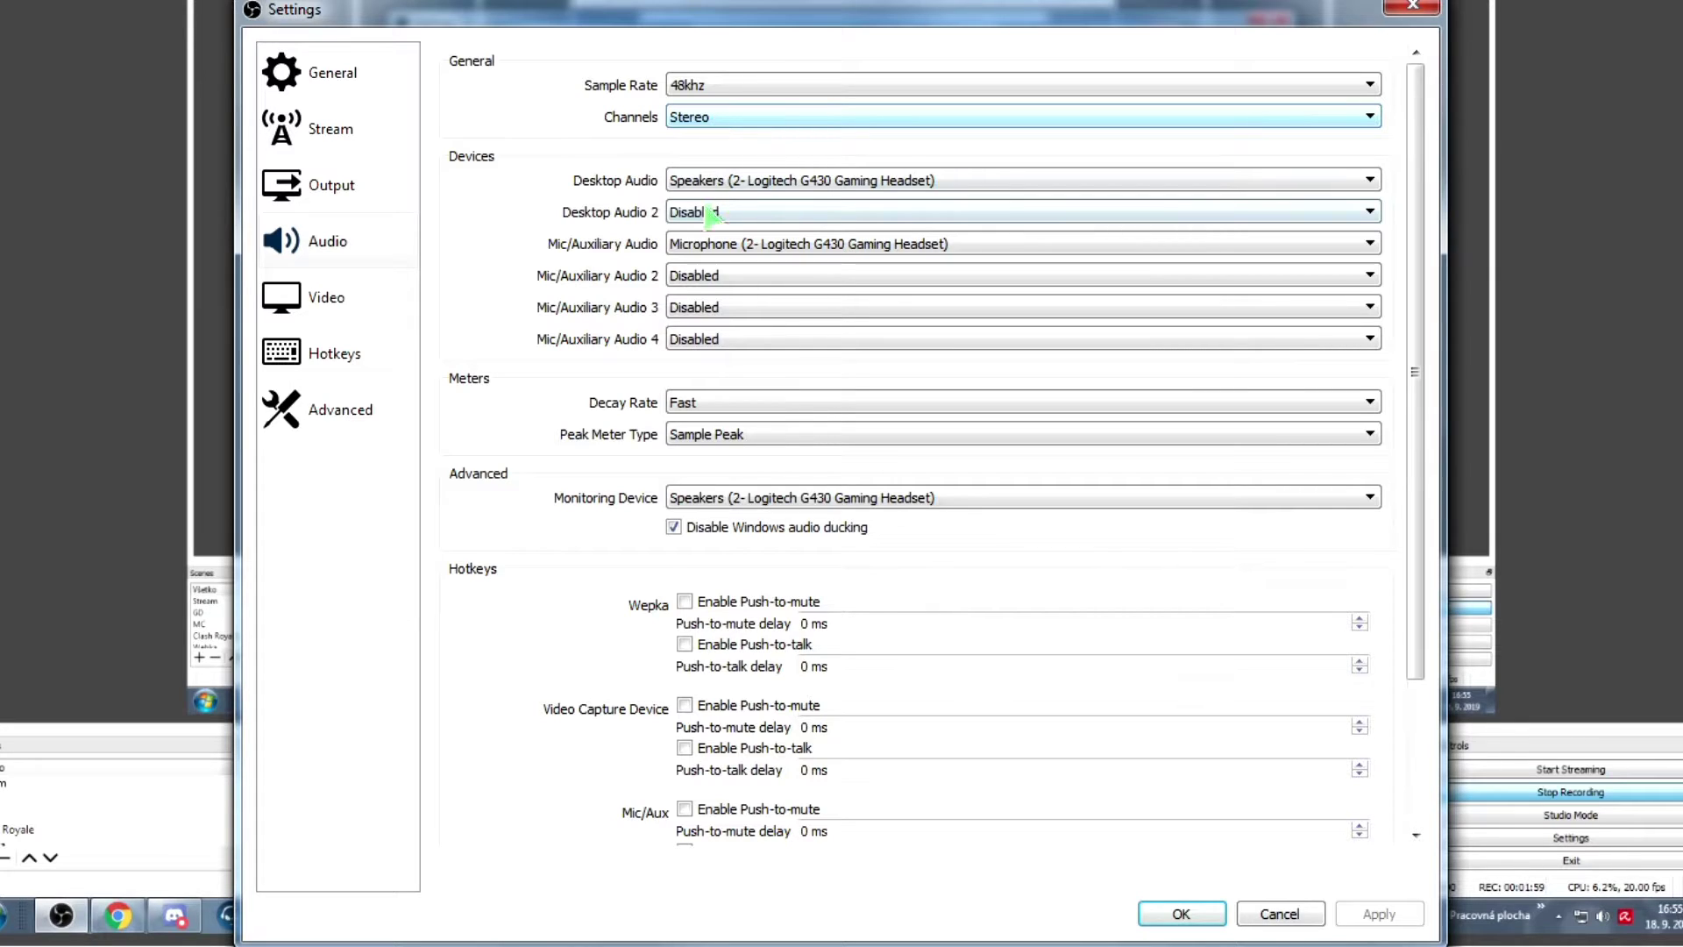
click(719, 182)
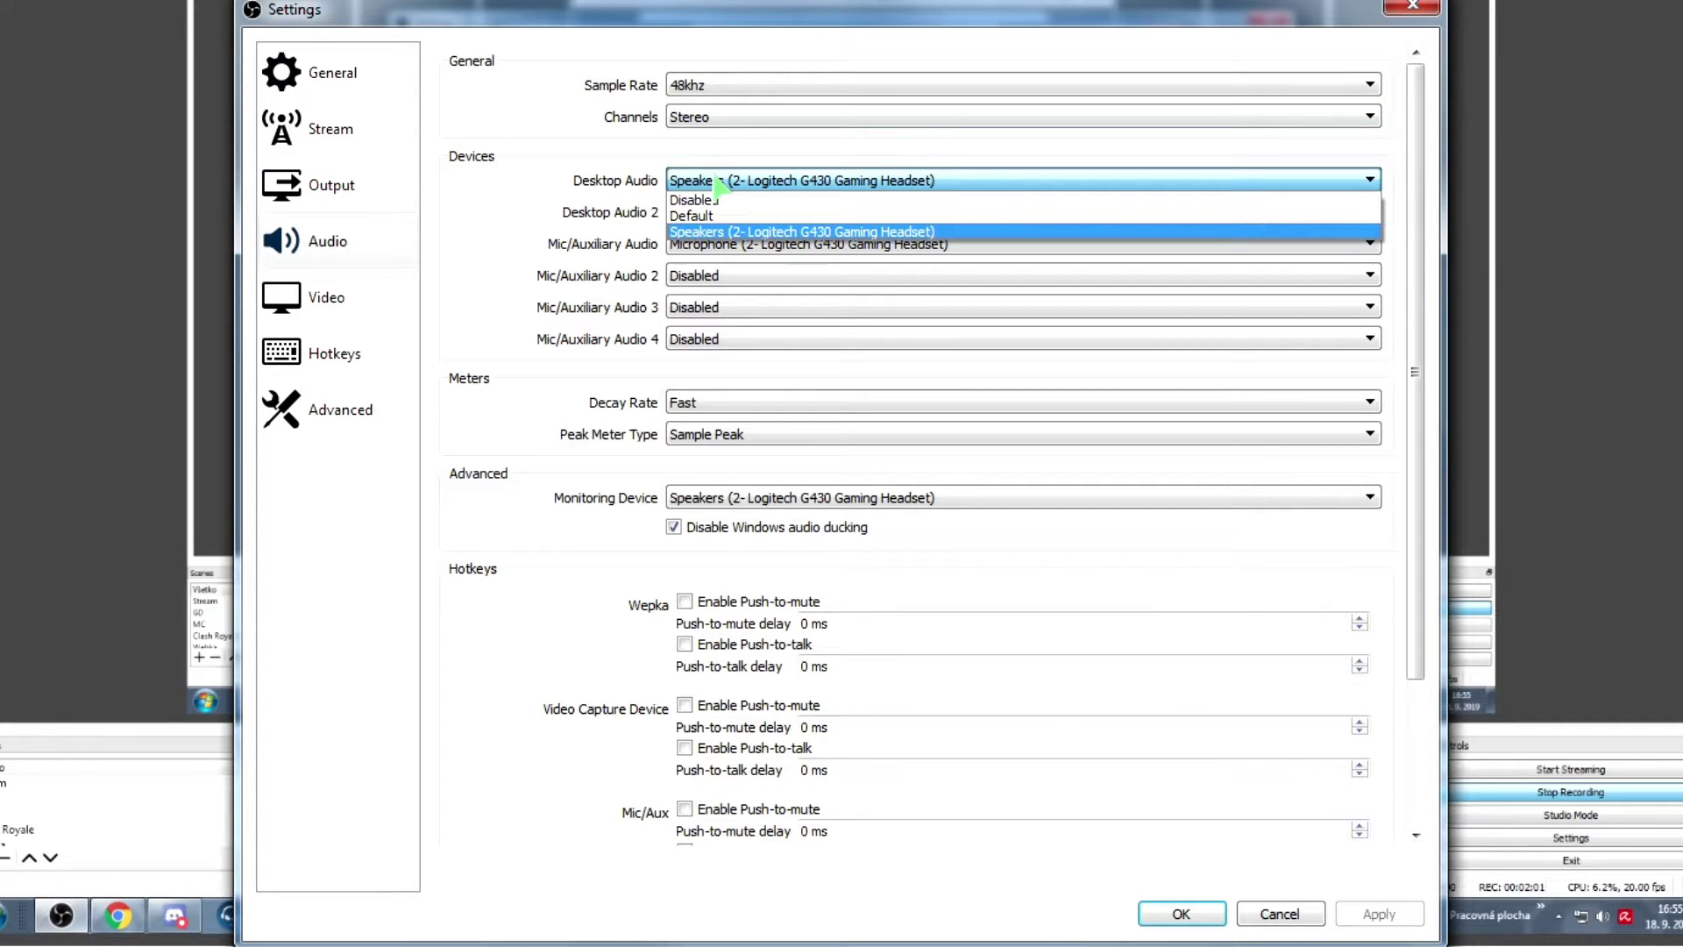
click(732, 233)
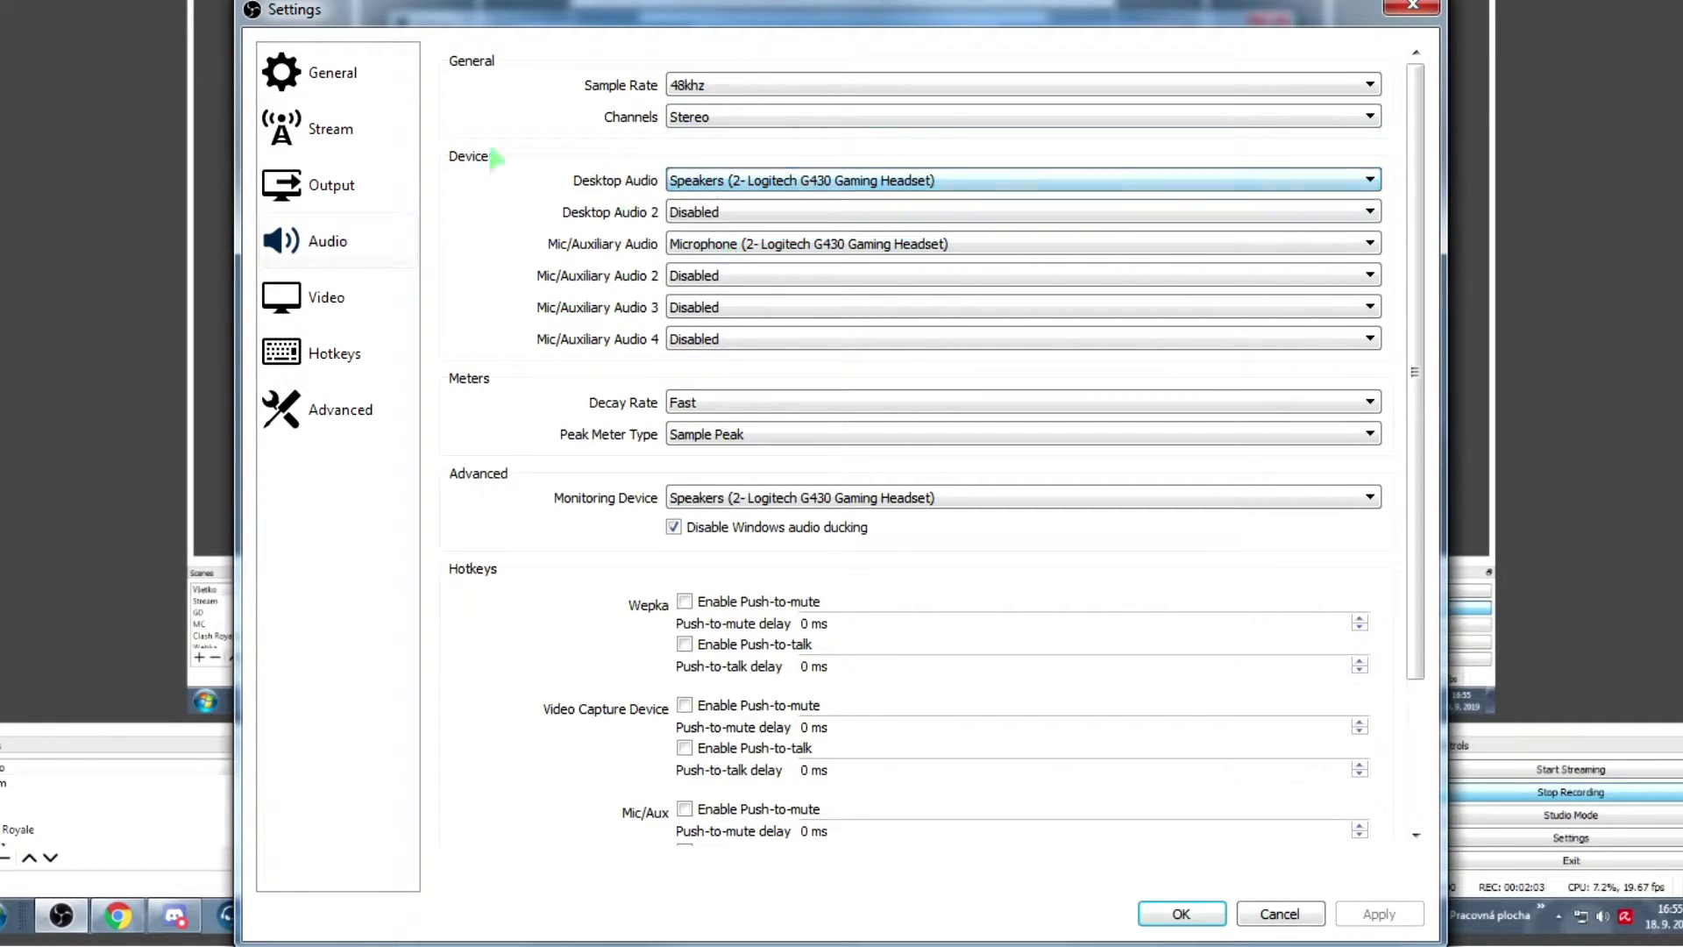
Examine the device choices for Mic/Auxiliary Audio, Desktop Audio, Desktop Audio 2 and Mic/Auxiliary Audio 2 without changing them.
click(712, 247)
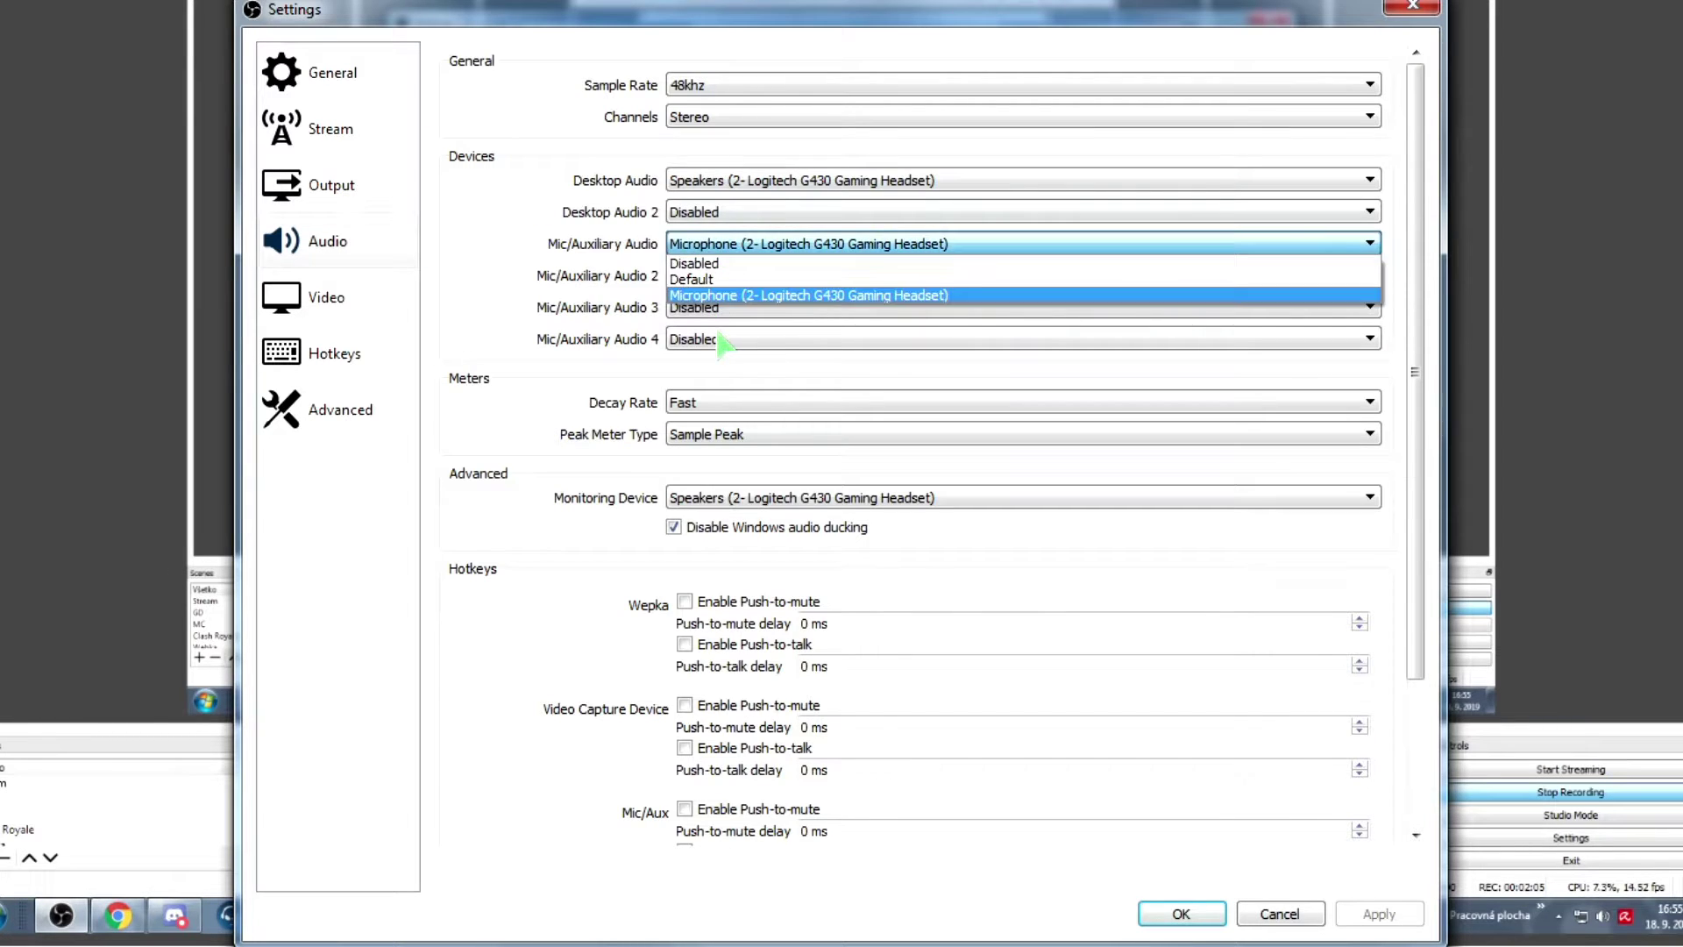
click(654, 146)
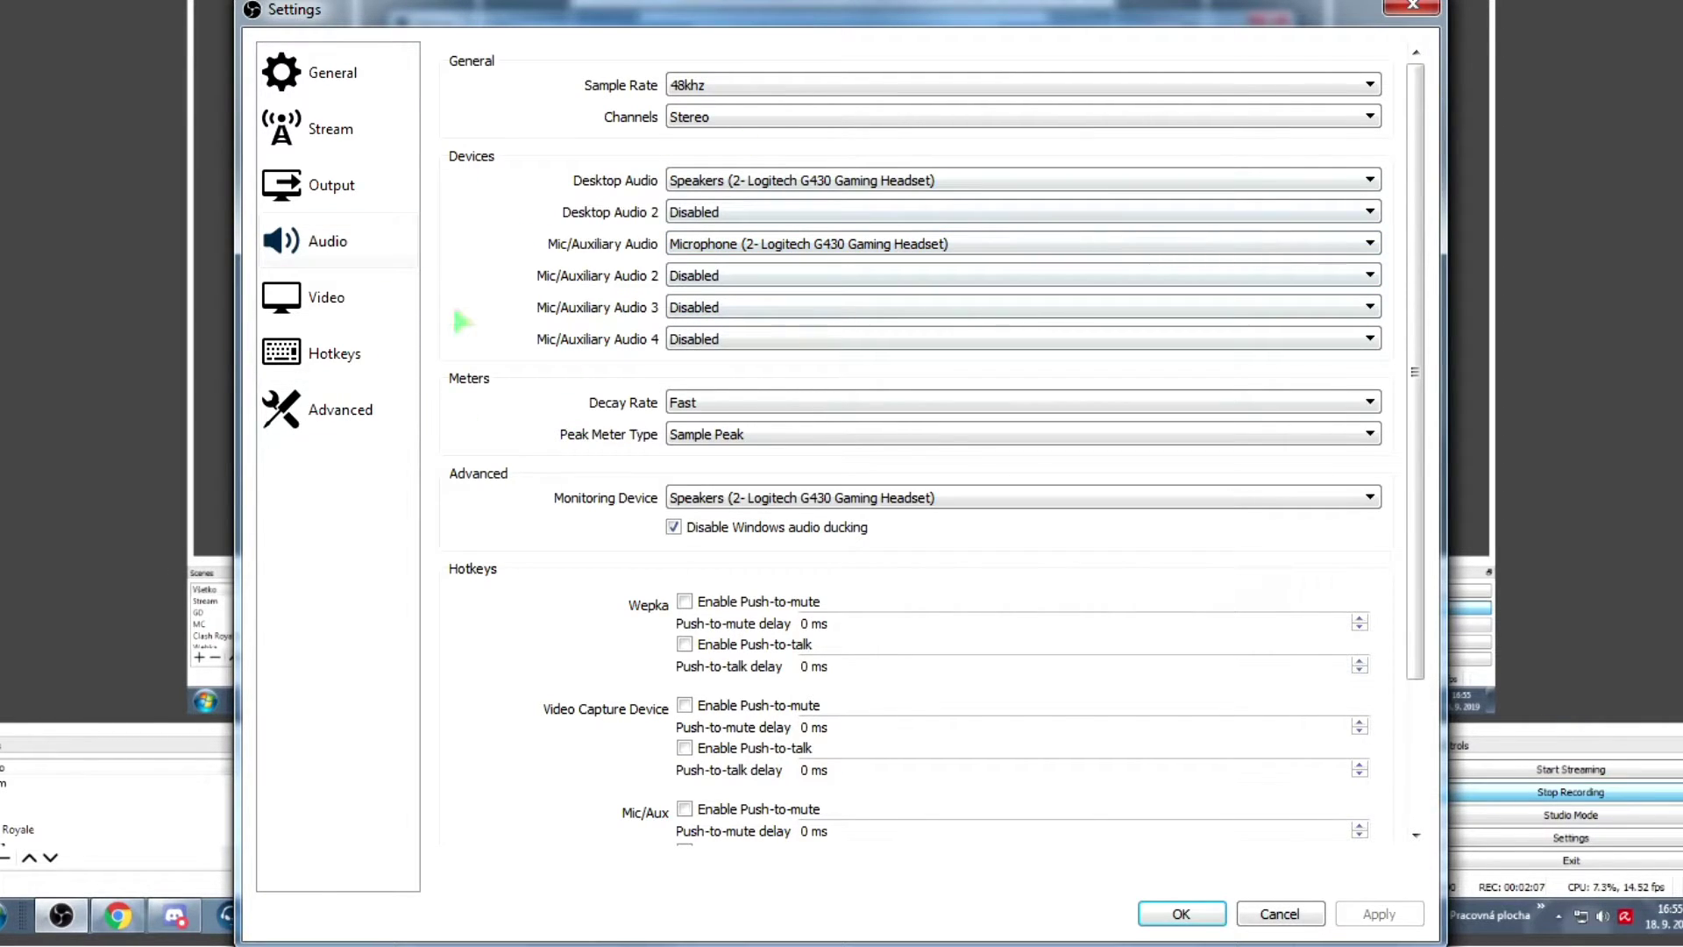
click(680, 182)
click(596, 226)
click(726, 181)
click(646, 203)
click(701, 215)
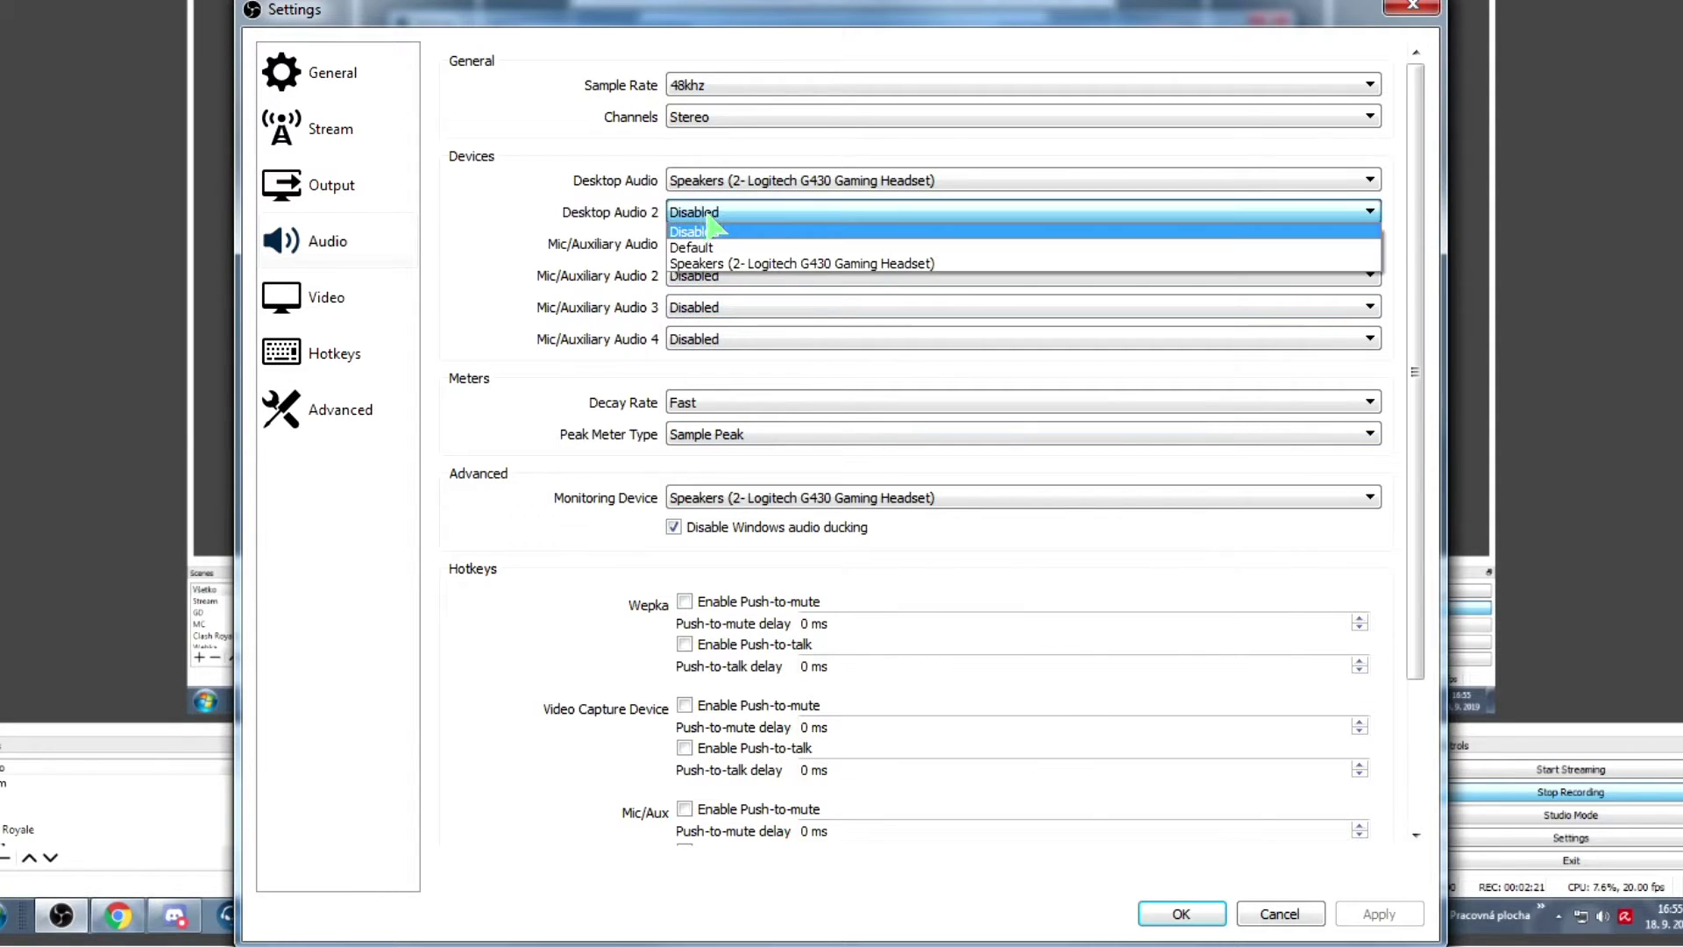
click(652, 235)
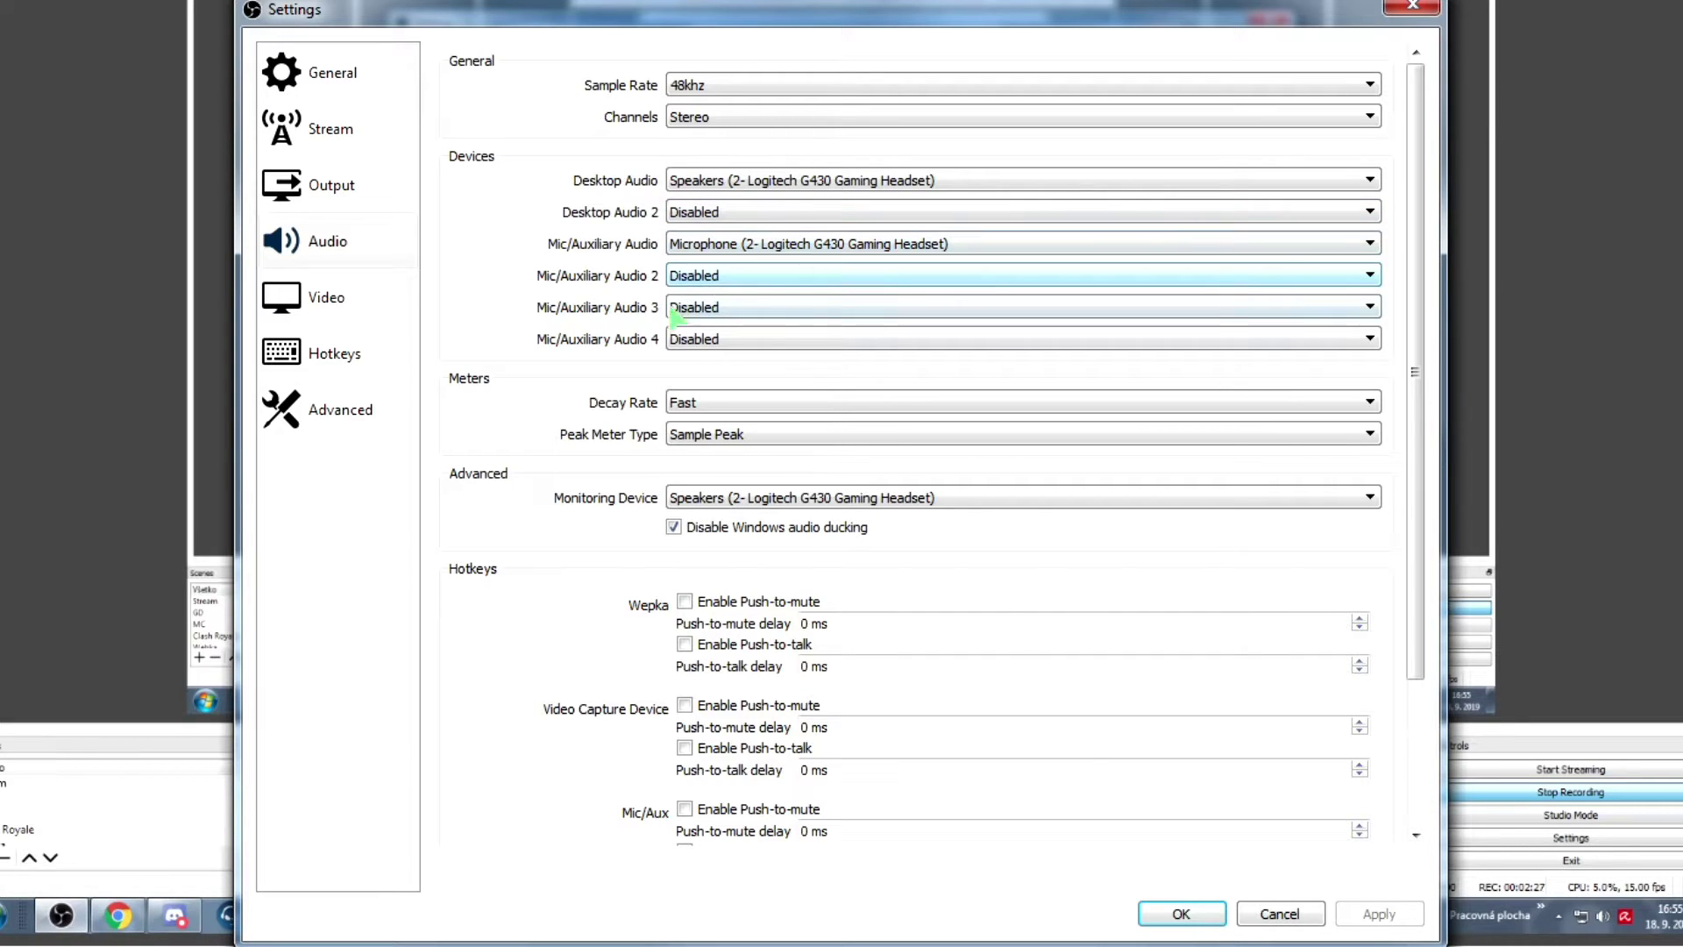
click(691, 279)
click(631, 344)
Examine the encoder preset choices in the streaming output settings.
click(348, 205)
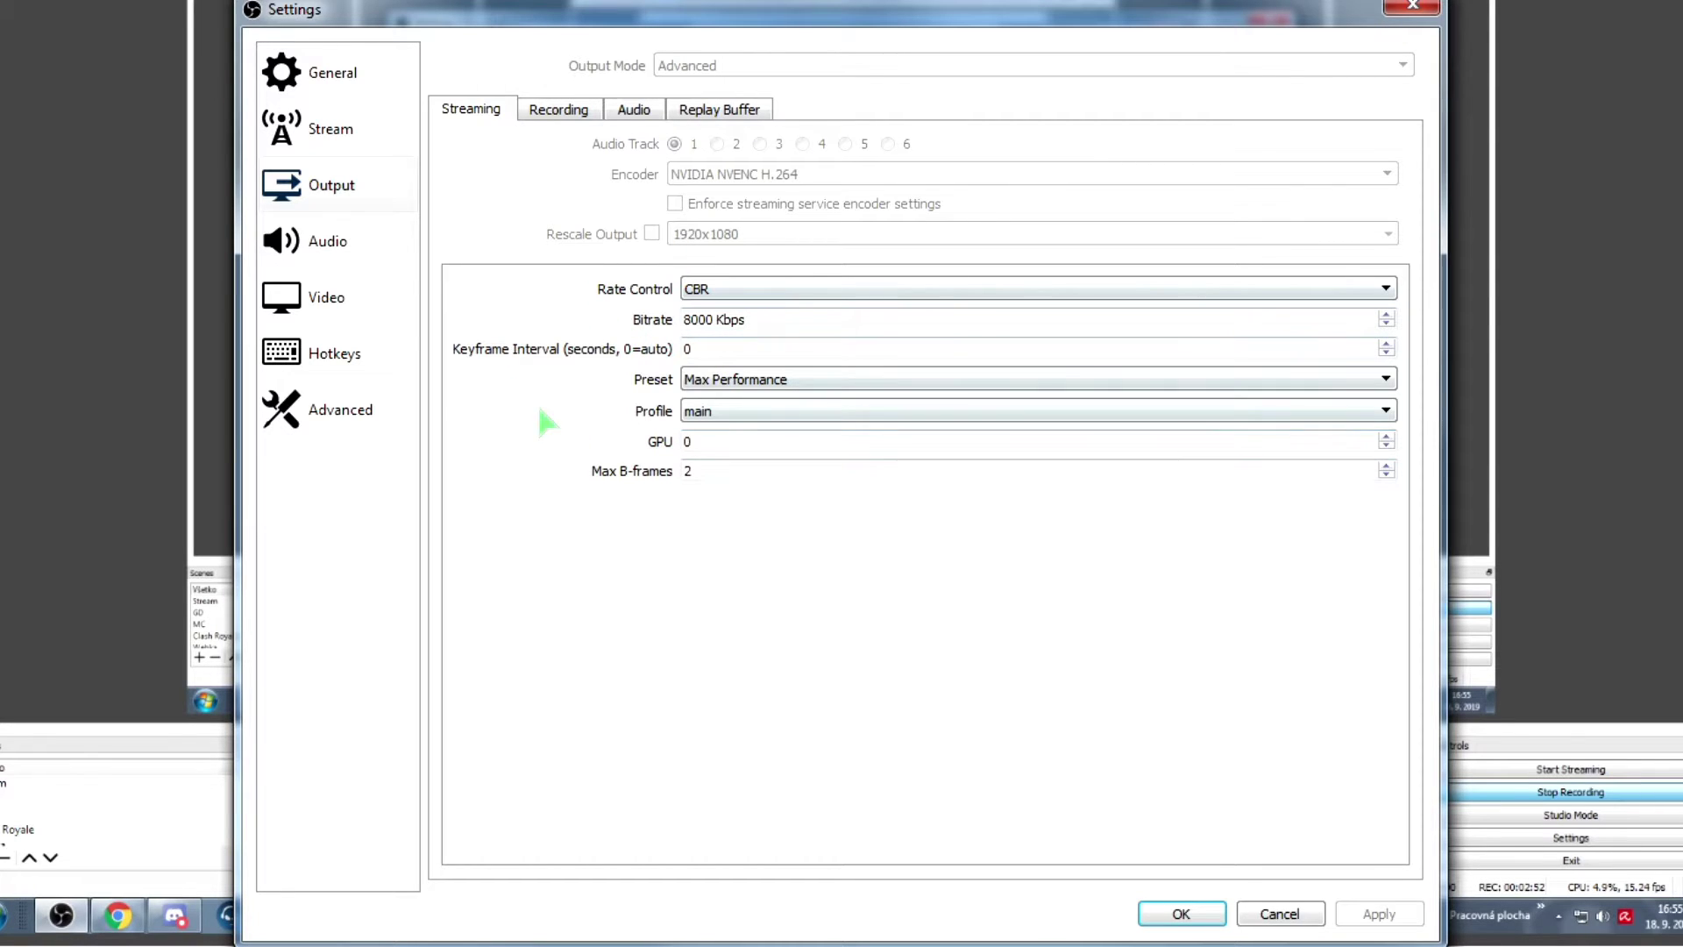
click(701, 383)
key(Down)
key(Down)
key(Down)
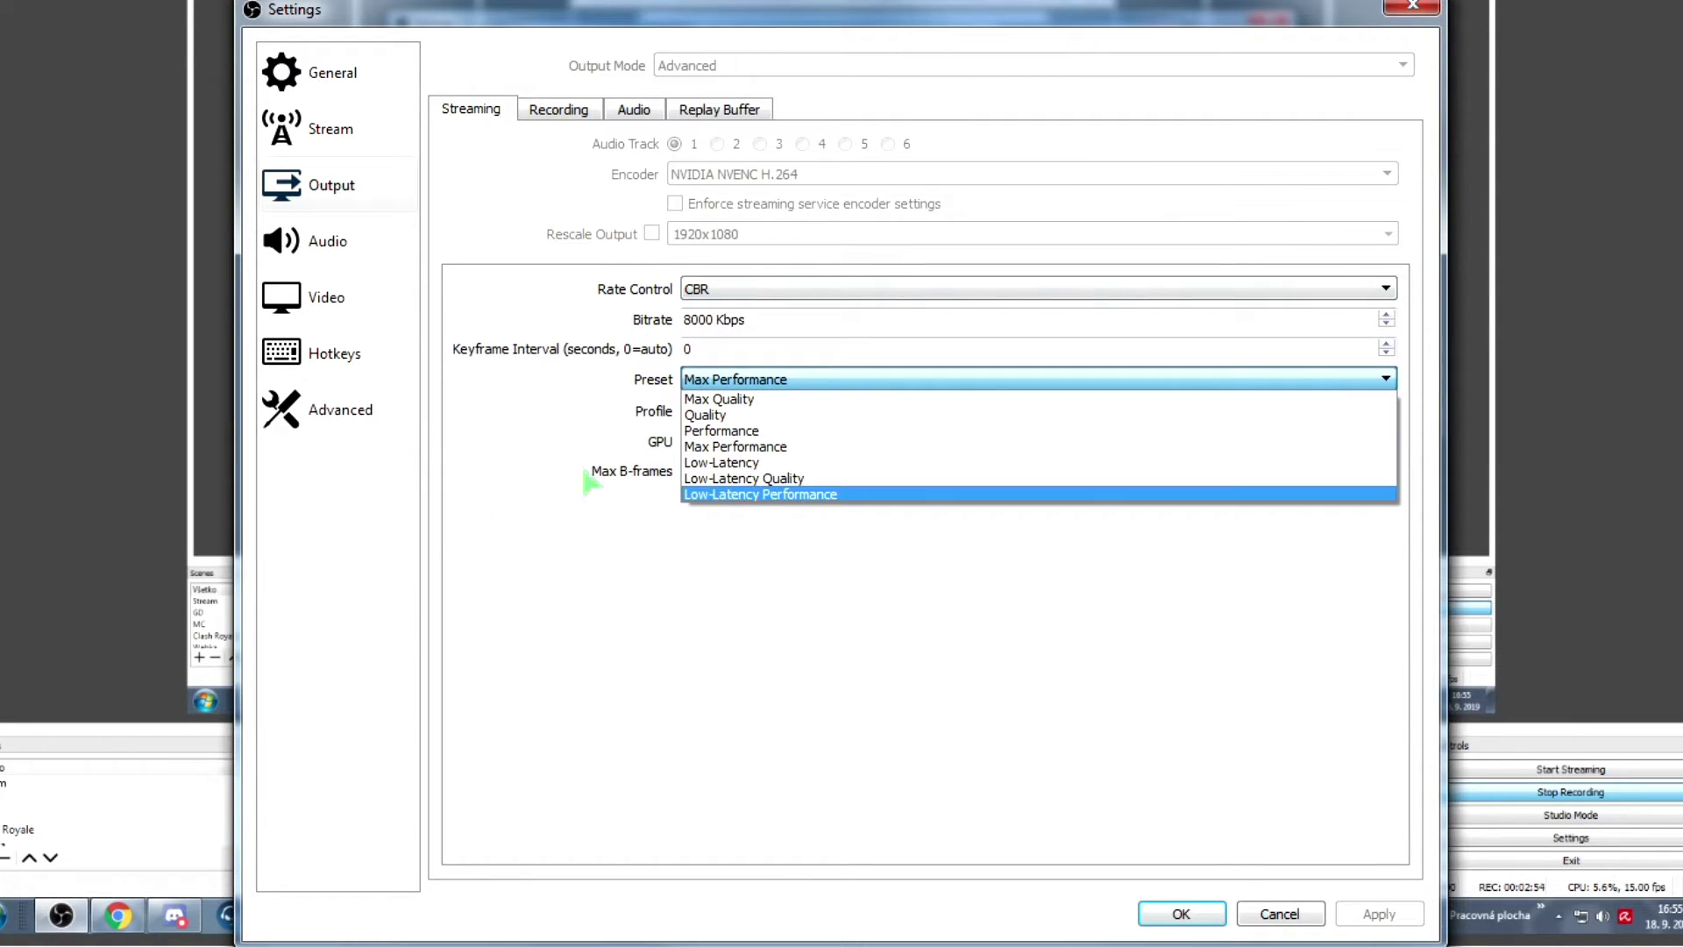
key(Escape)
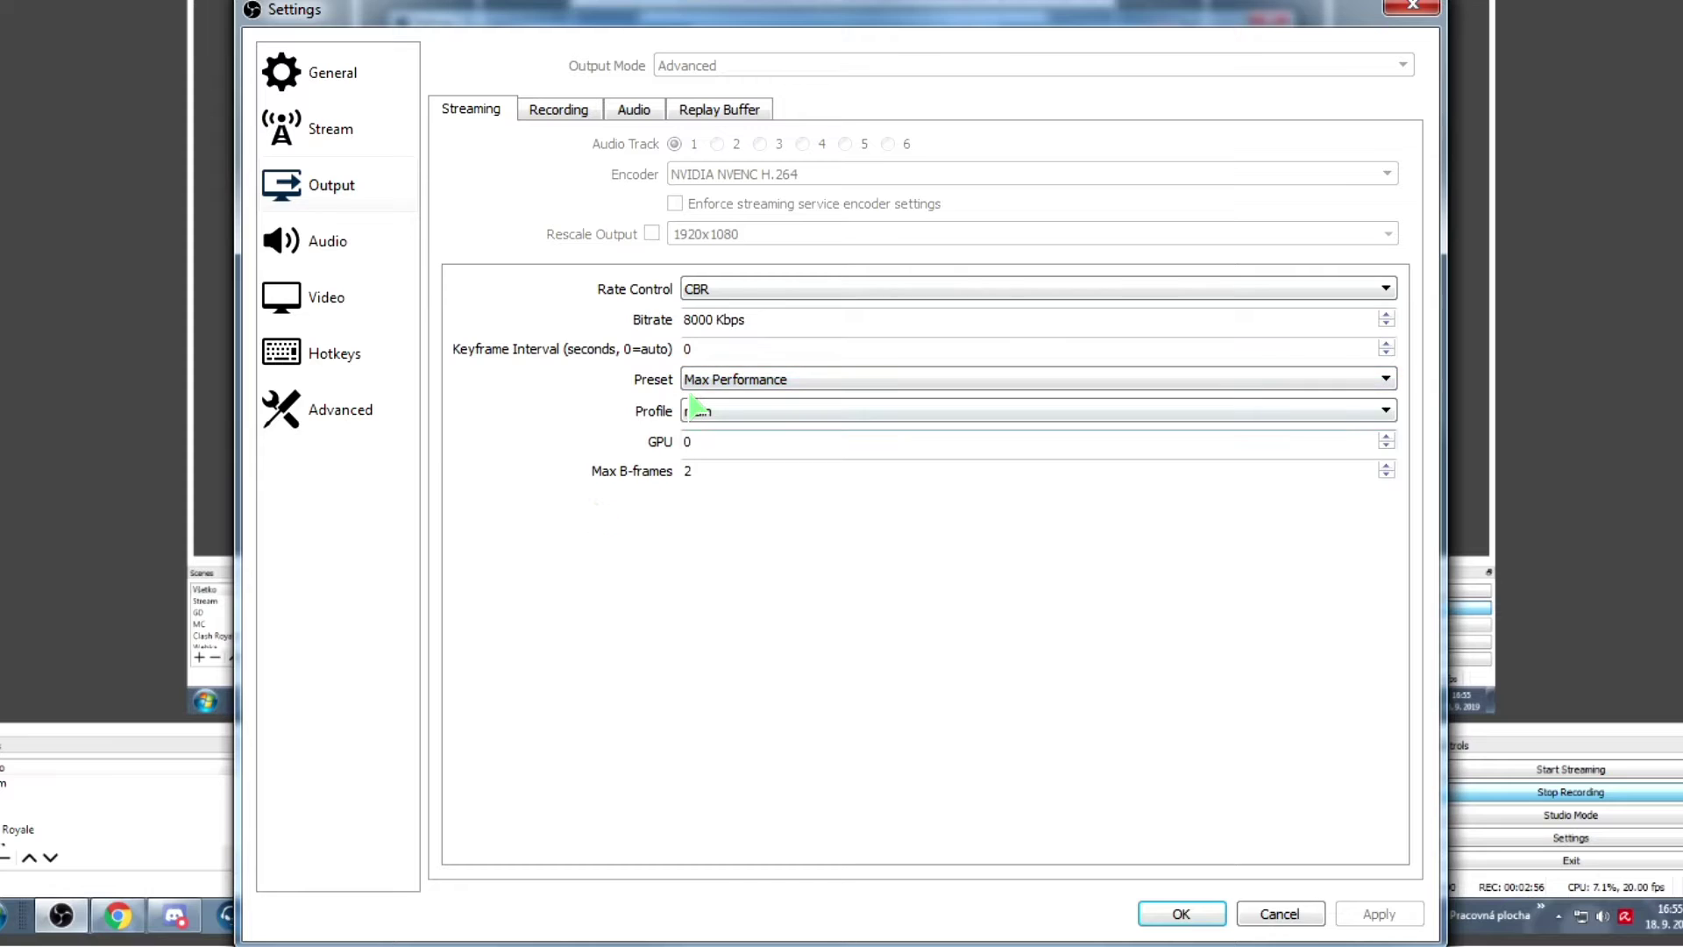
key(space)
key(Escape)
key(space)
key(Escape)
Examine the encoder profile choices for the streaming output.
click(900, 405)
key(Escape)
key(space)
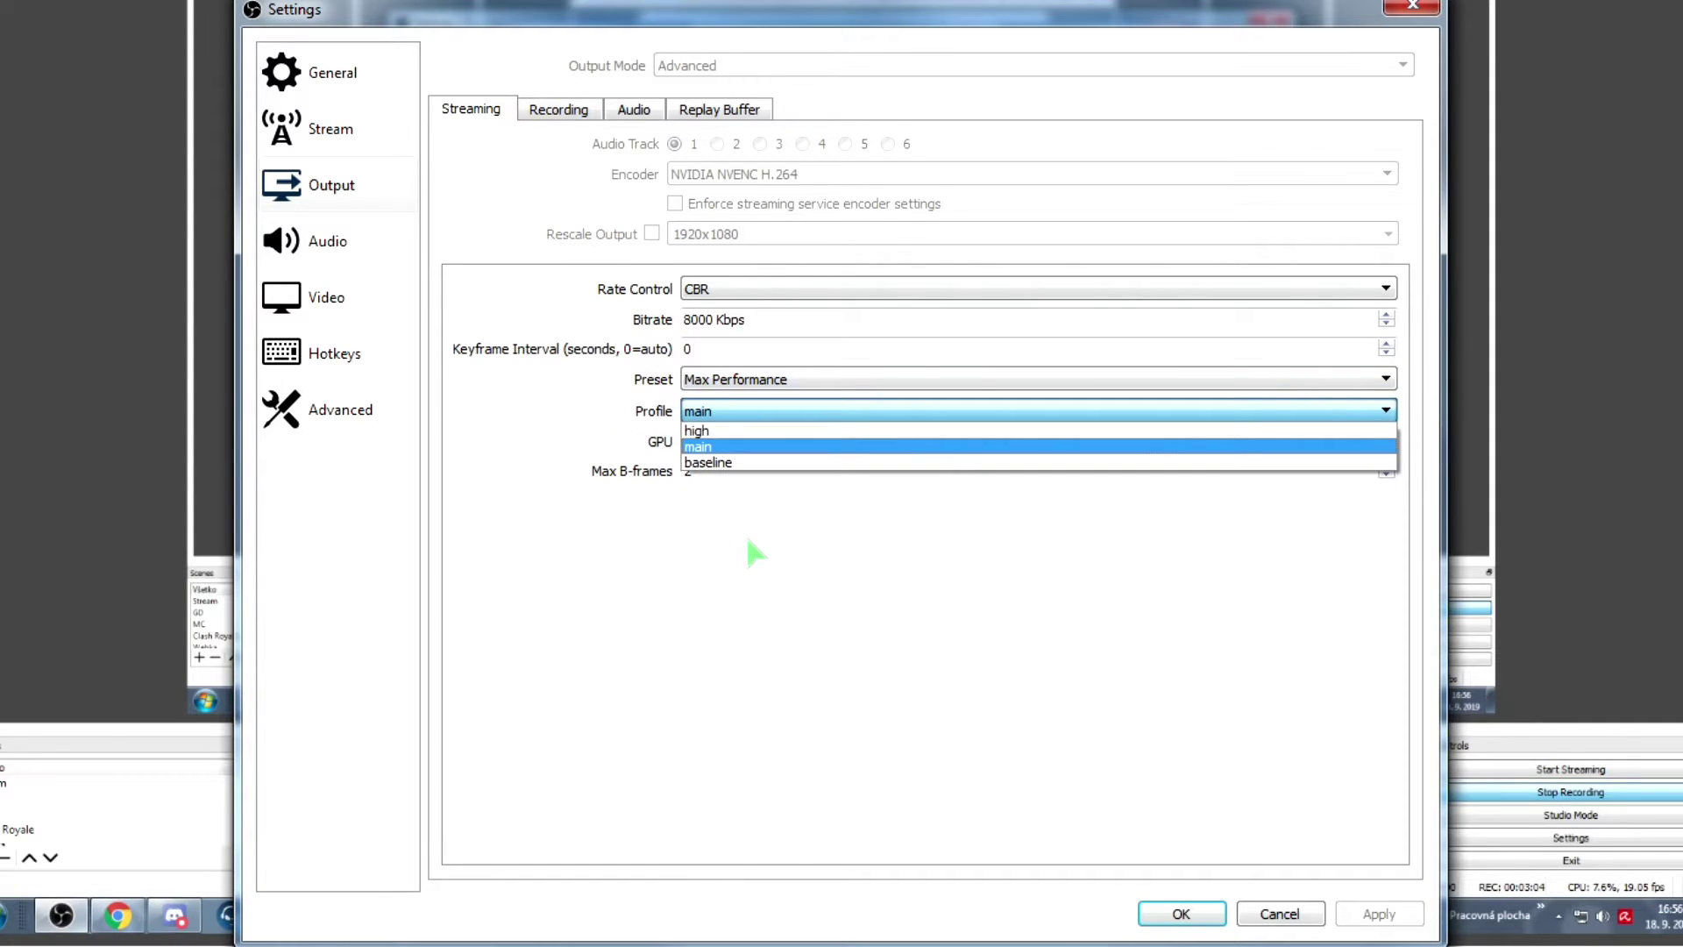
click(749, 552)
click(691, 410)
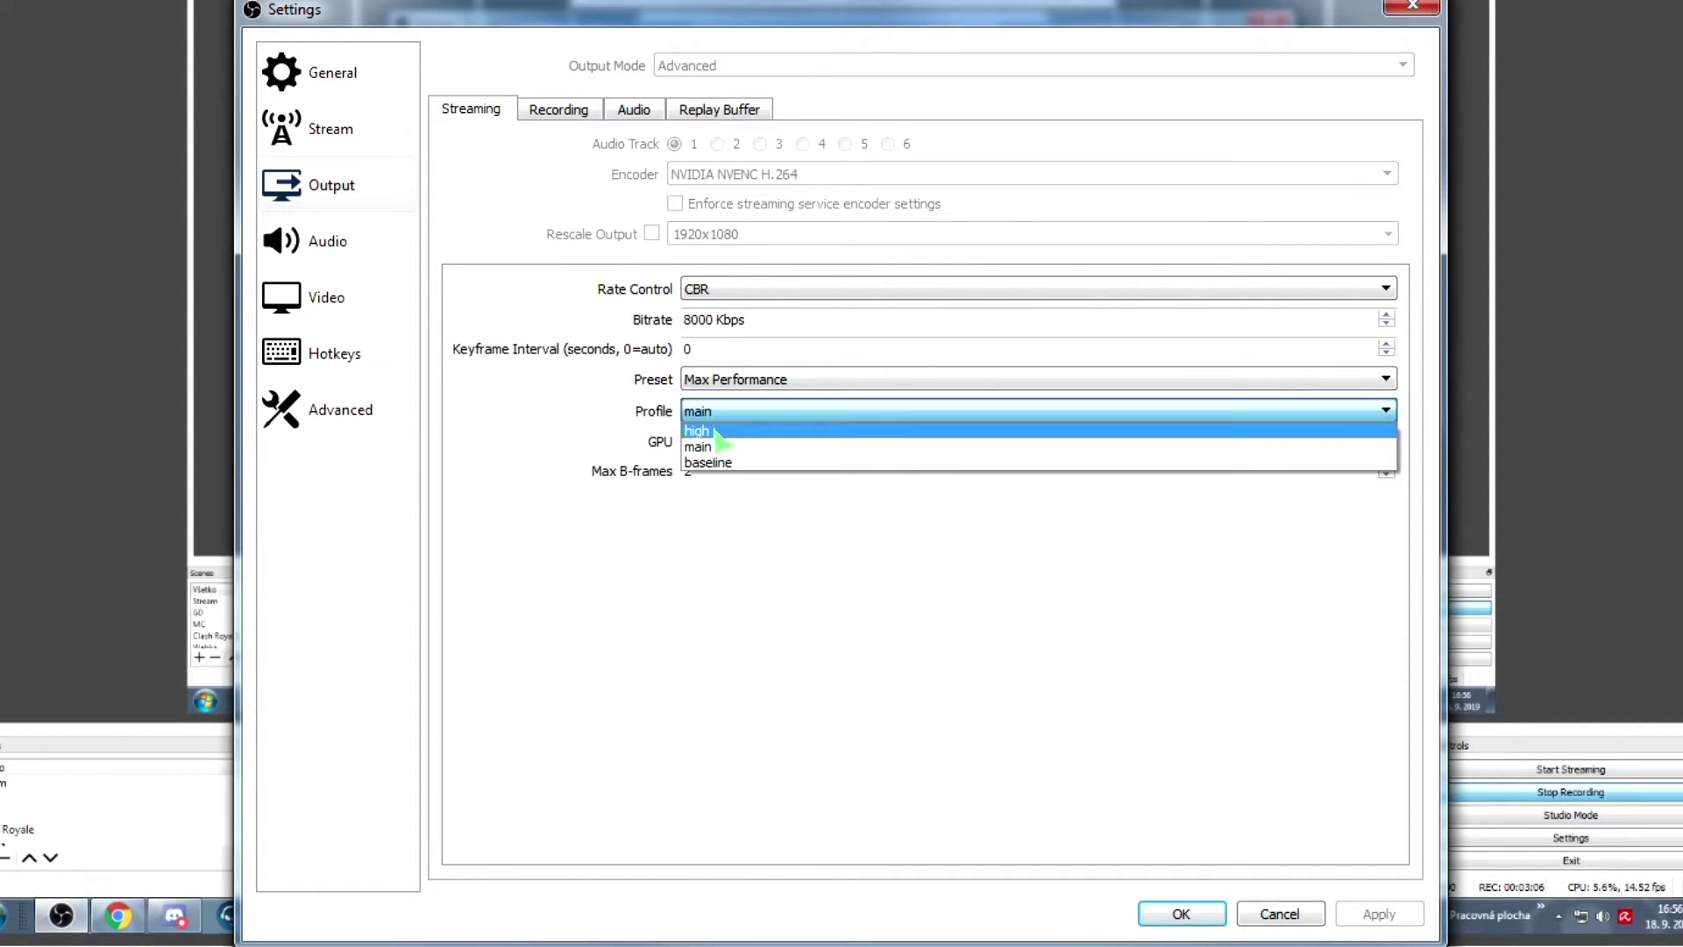
click(615, 479)
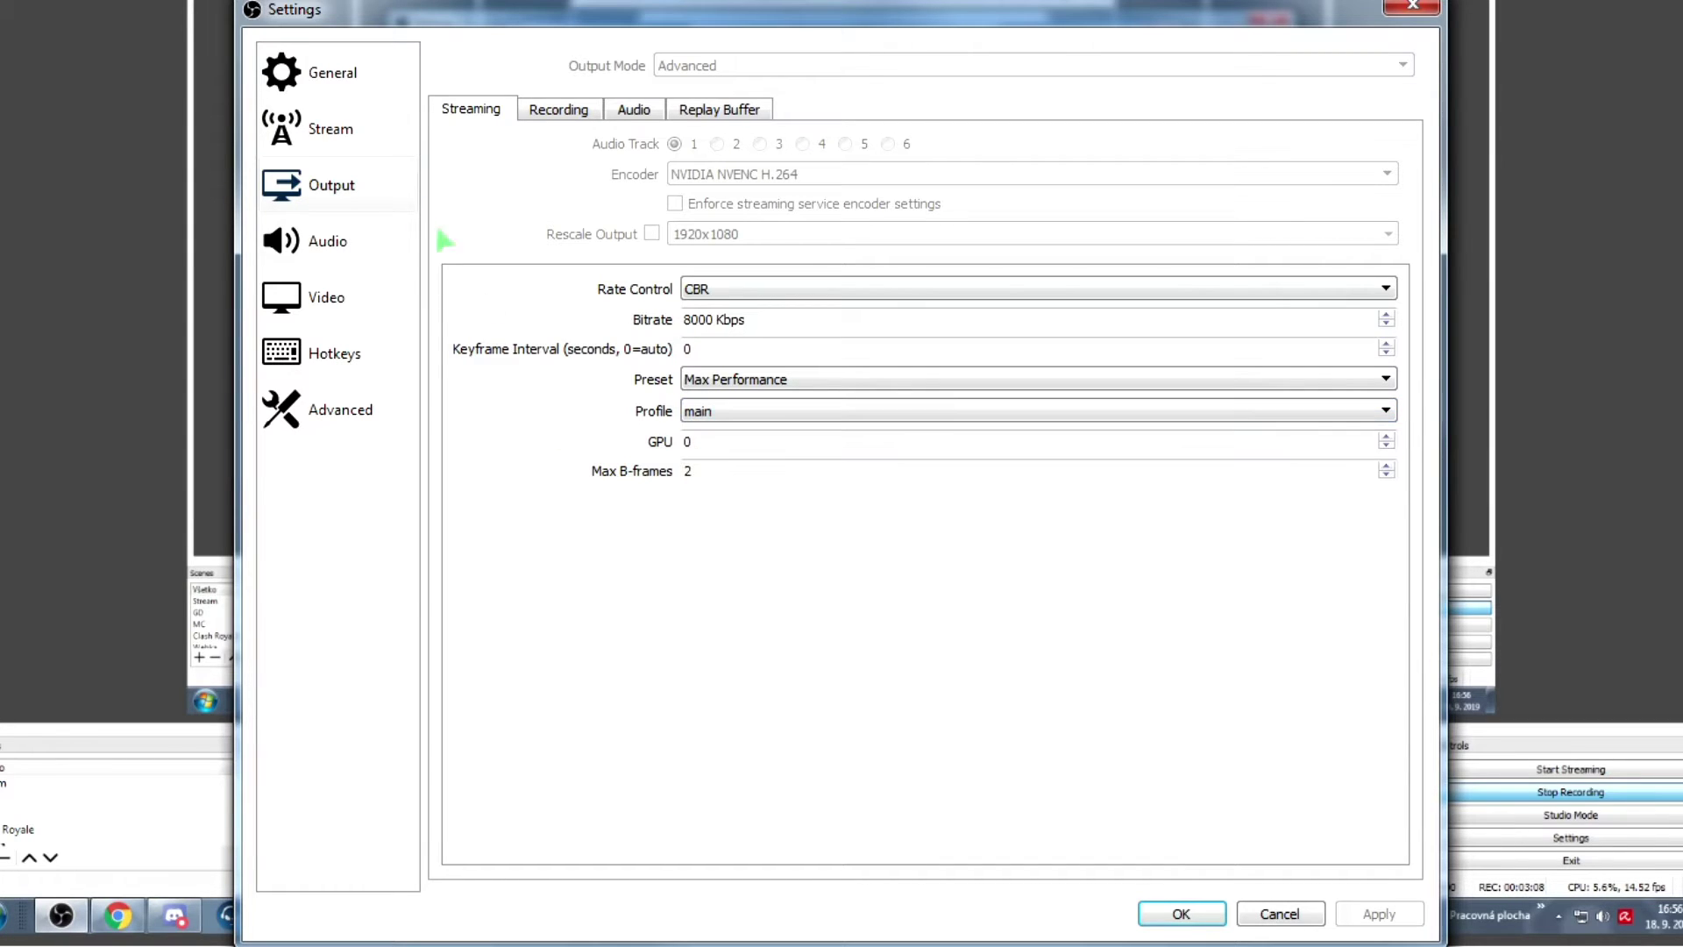
Inspect the bitrate and GPU values of the streaming output.
double_click(712, 312)
click(692, 312)
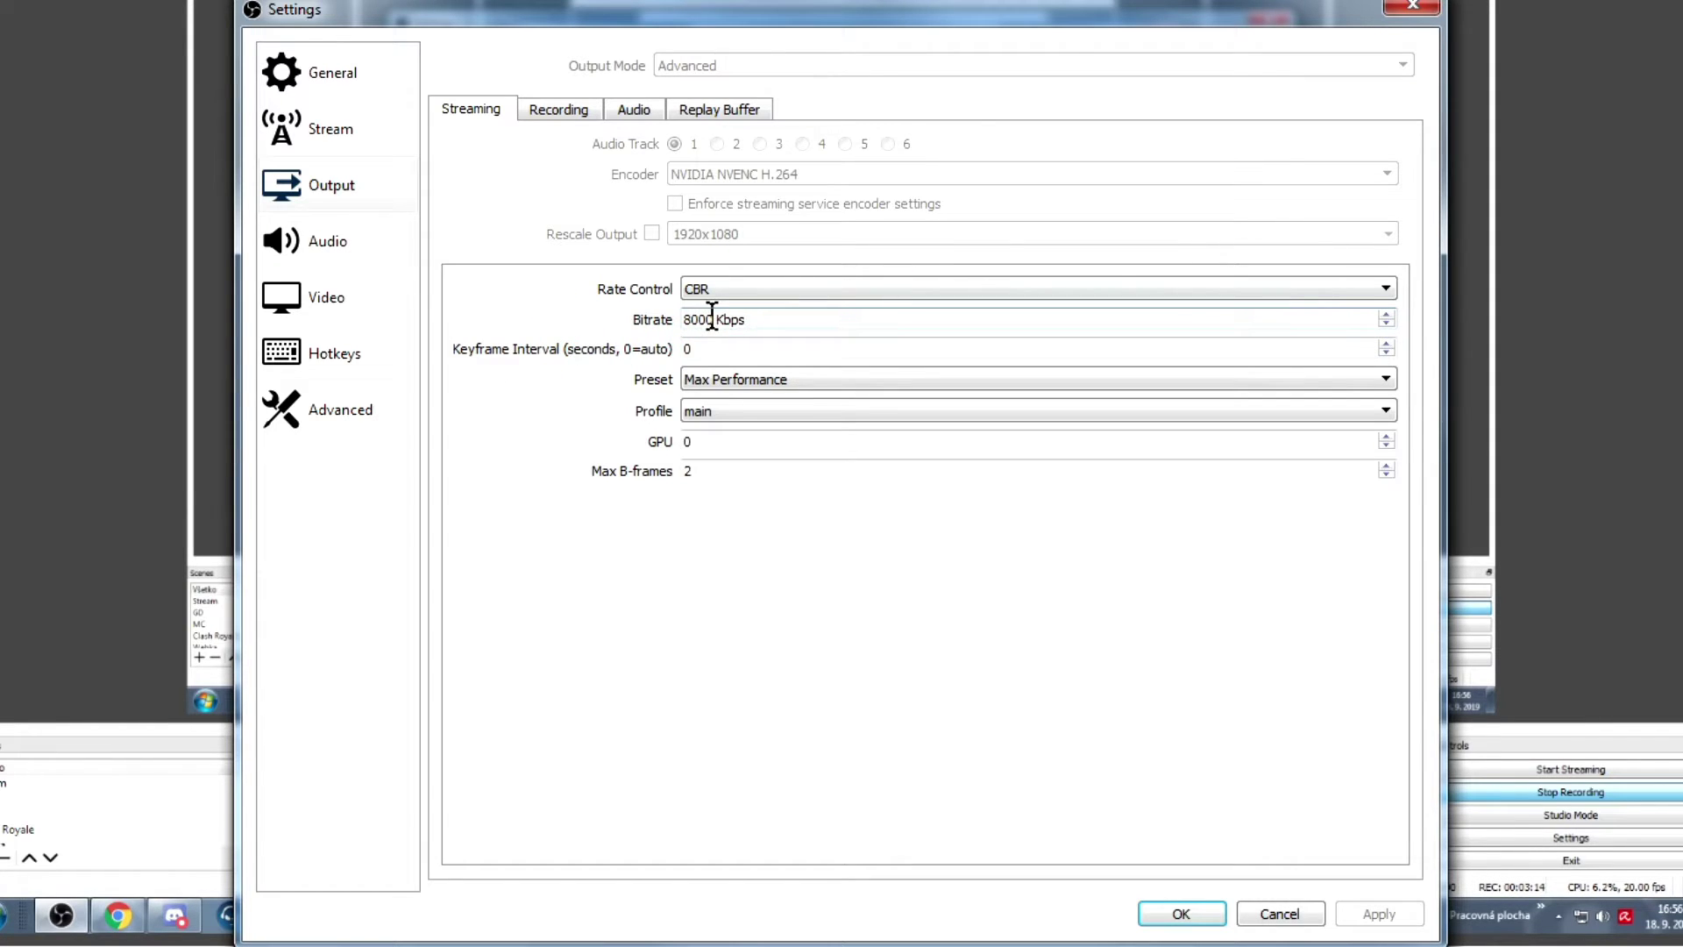
click(723, 312)
drag(709, 440, 667, 455)
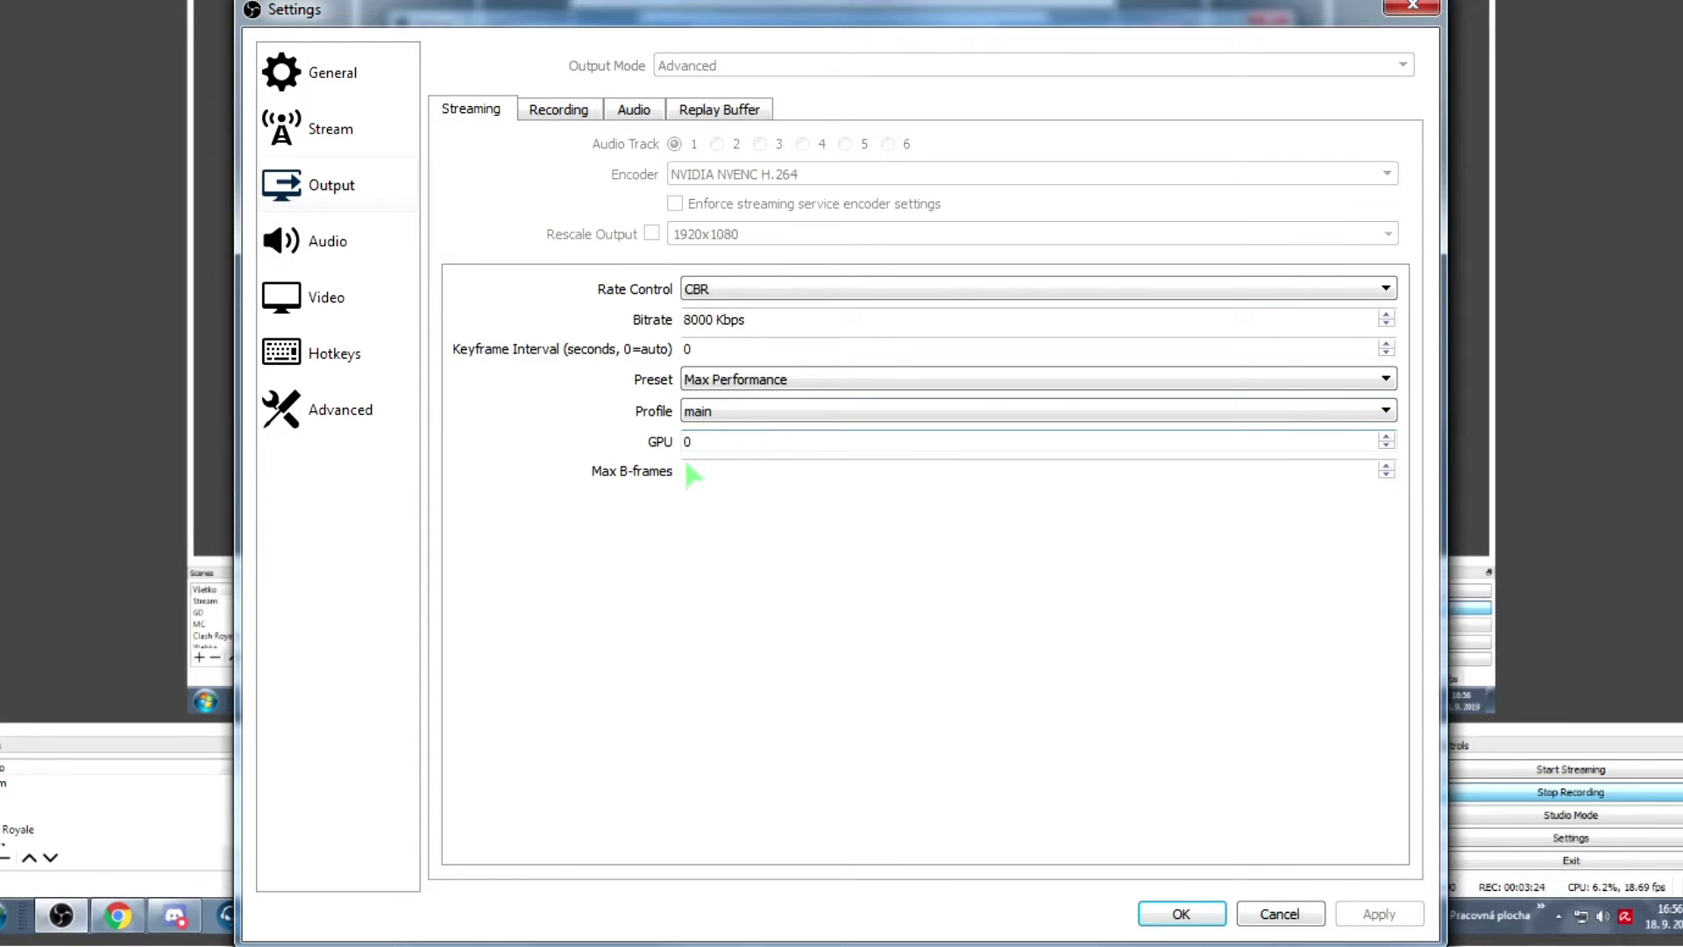
Set the streaming encoder preset to Max Performance and recheck the alternative presets.
click(730, 386)
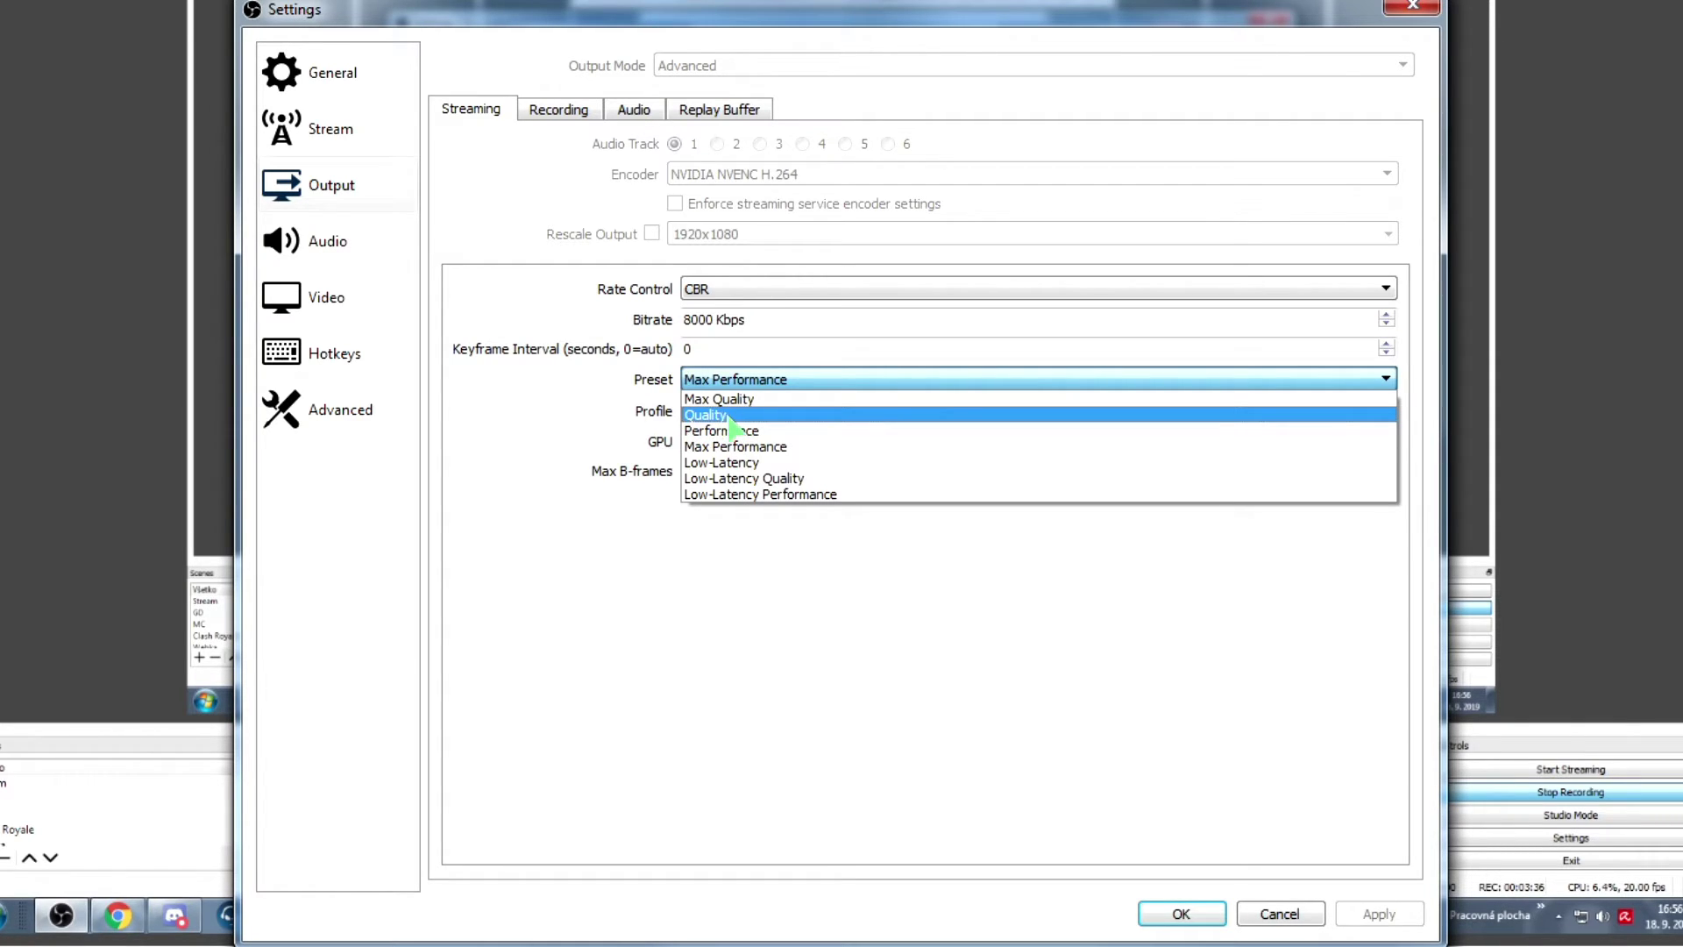
click(785, 446)
click(771, 378)
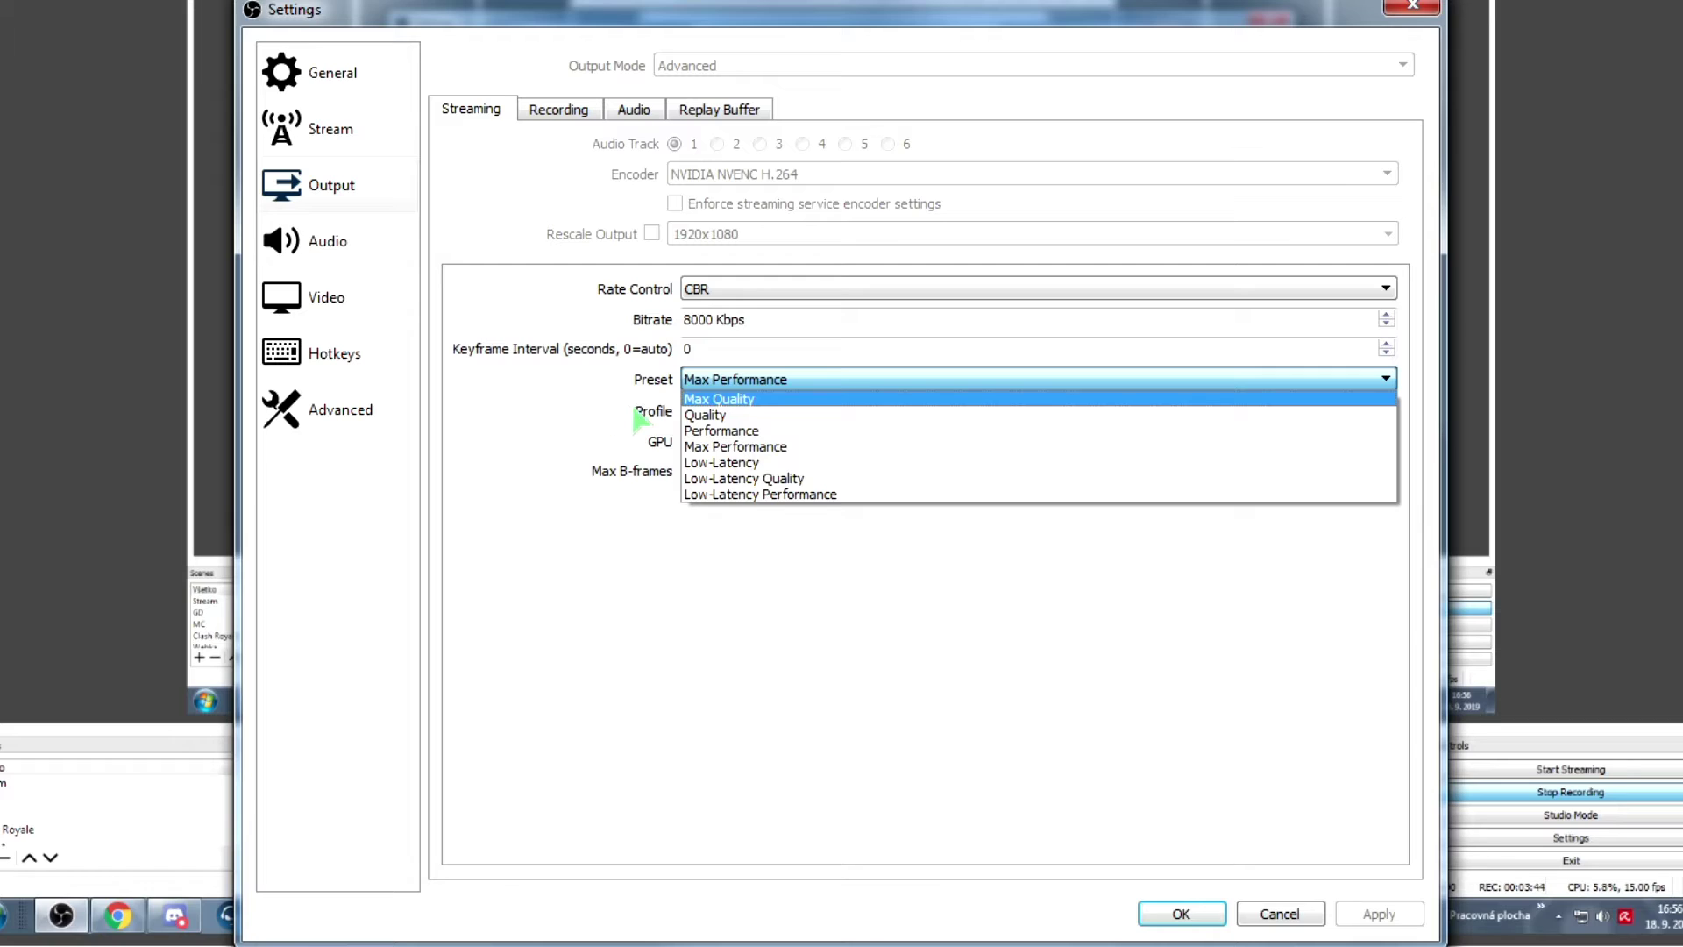
click(606, 403)
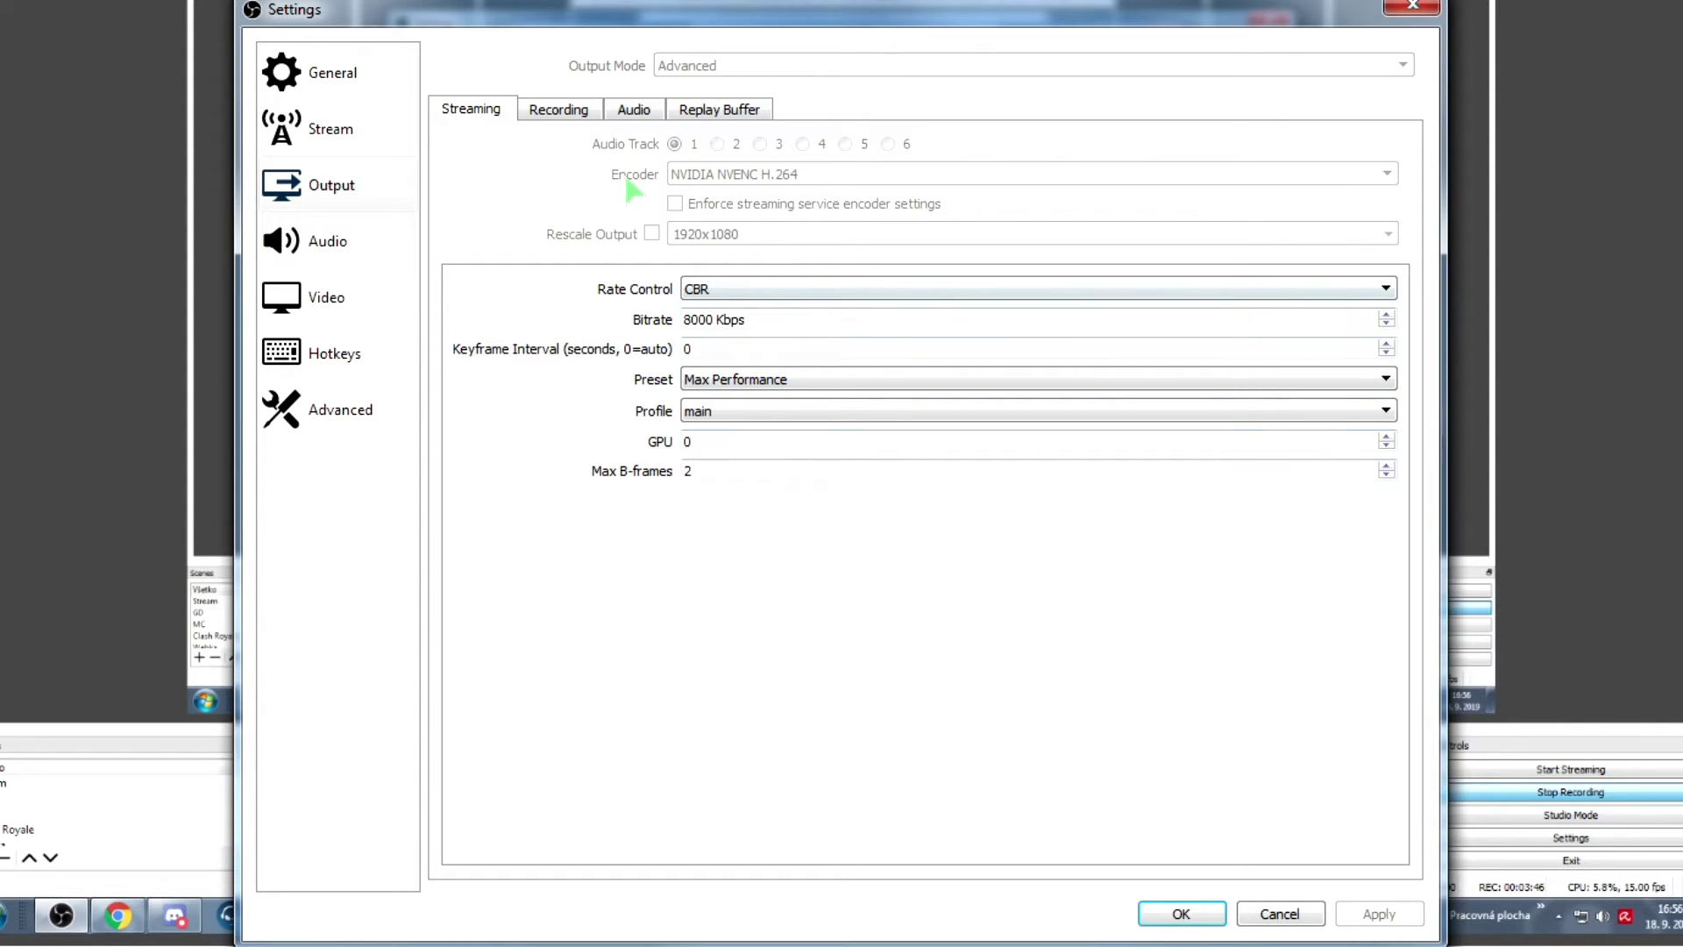
Check the preset choices for the recording output and compare the recording settings with the streaming settings.
click(568, 121)
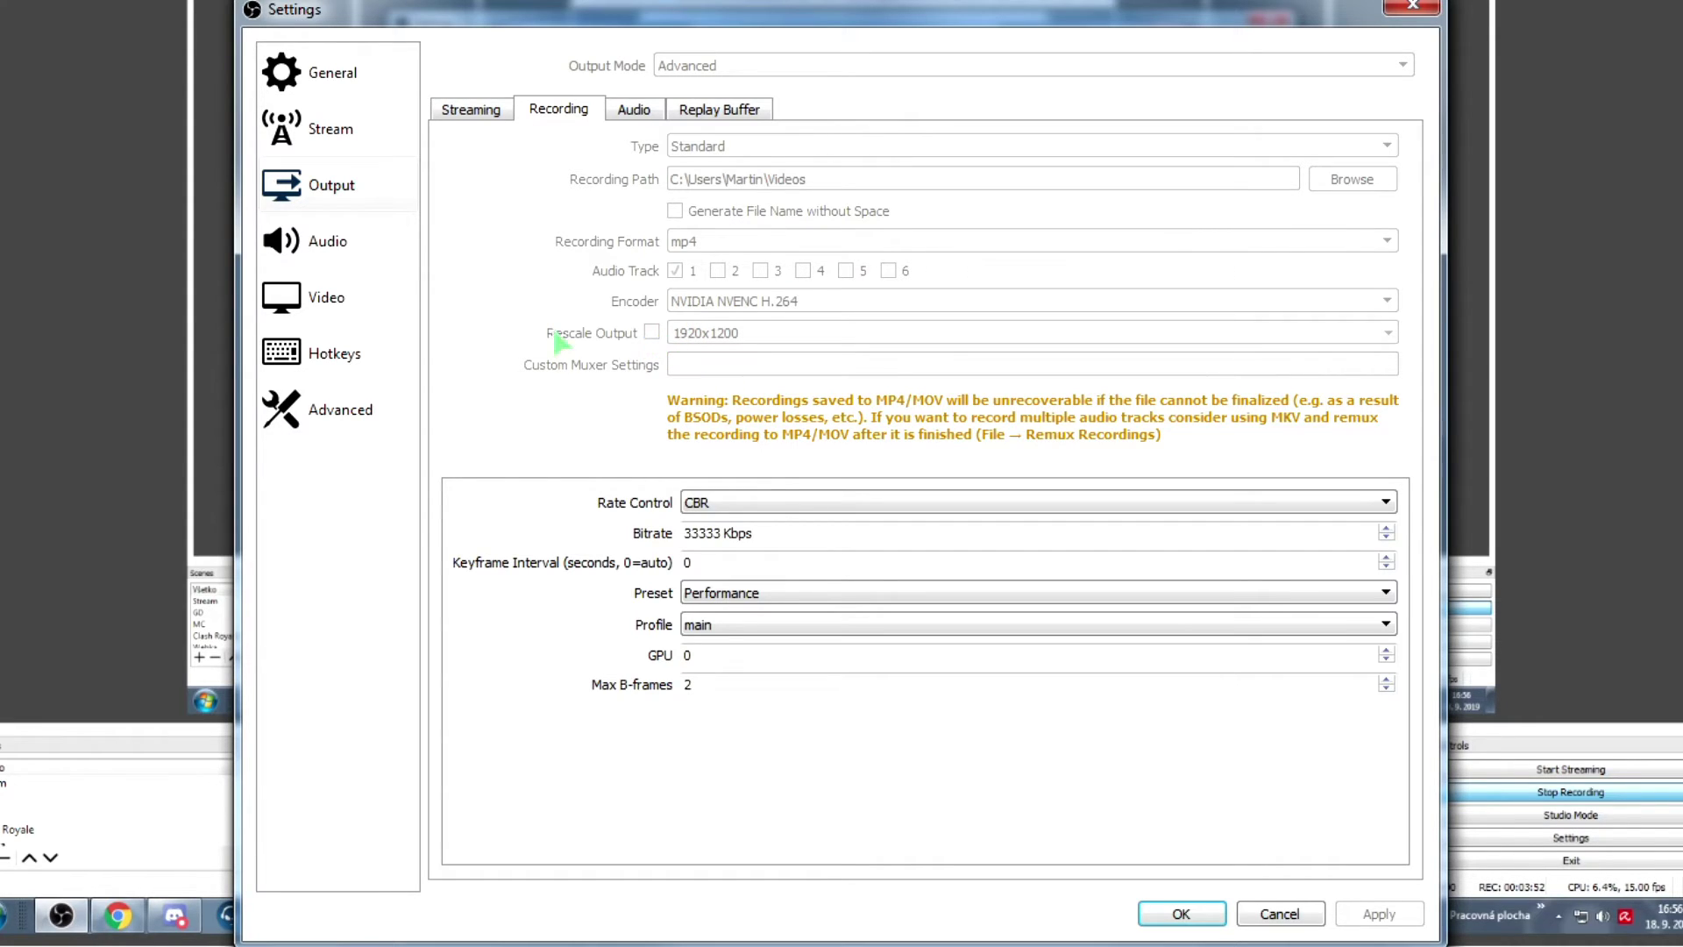
click(728, 595)
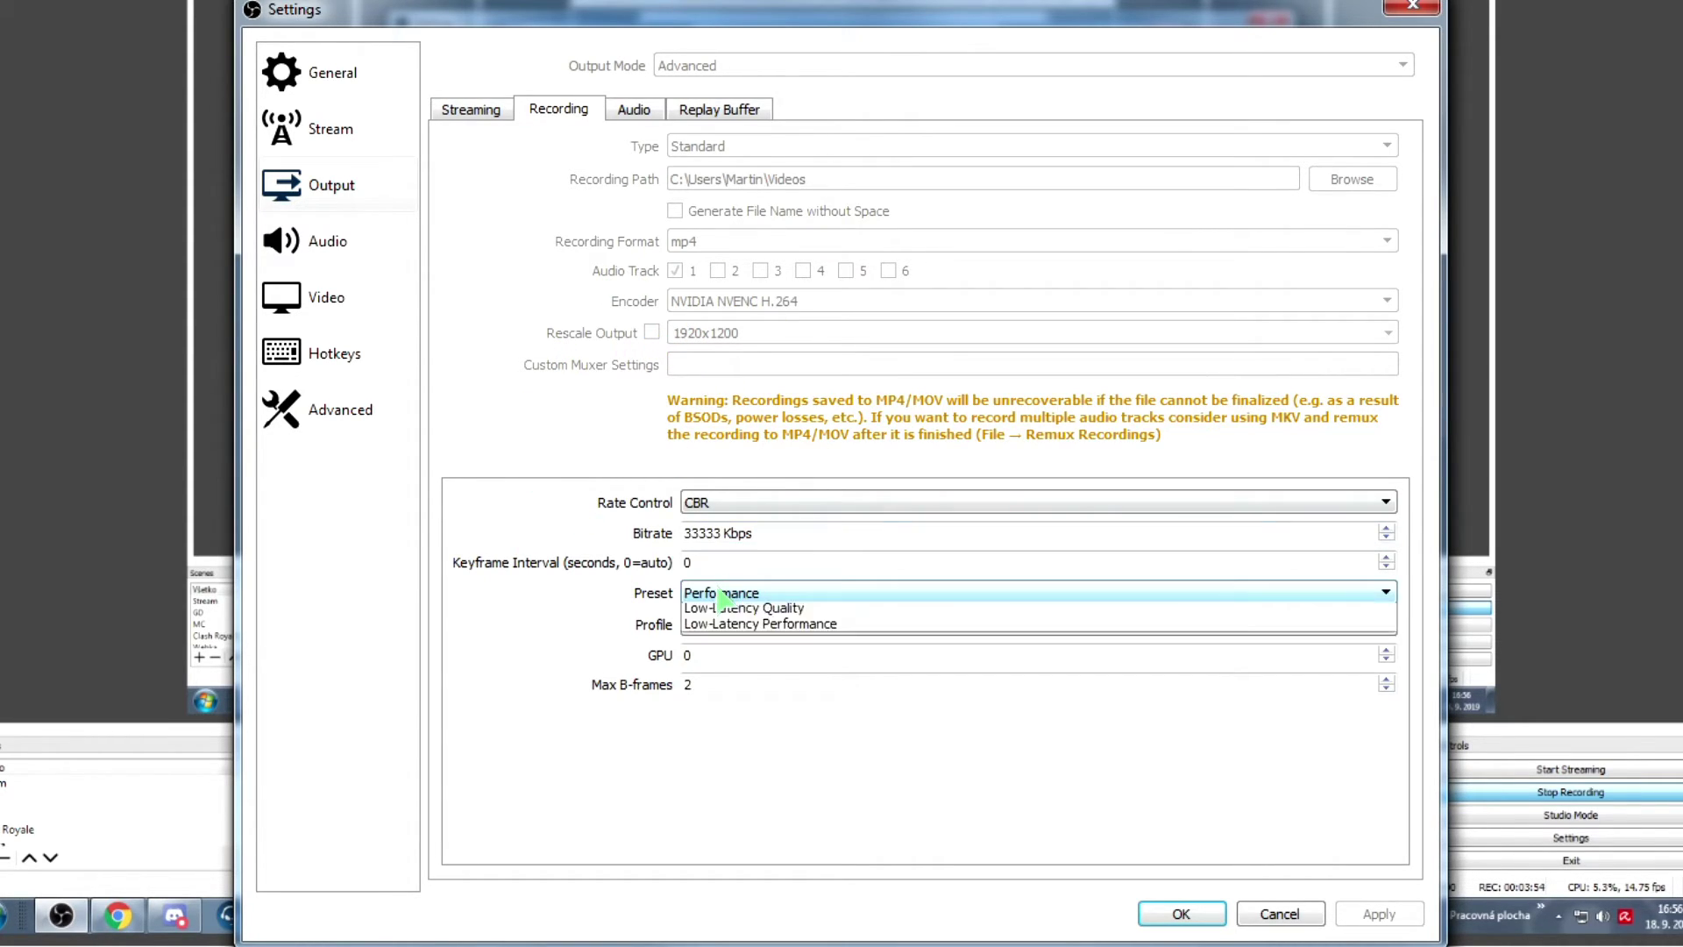
click(732, 644)
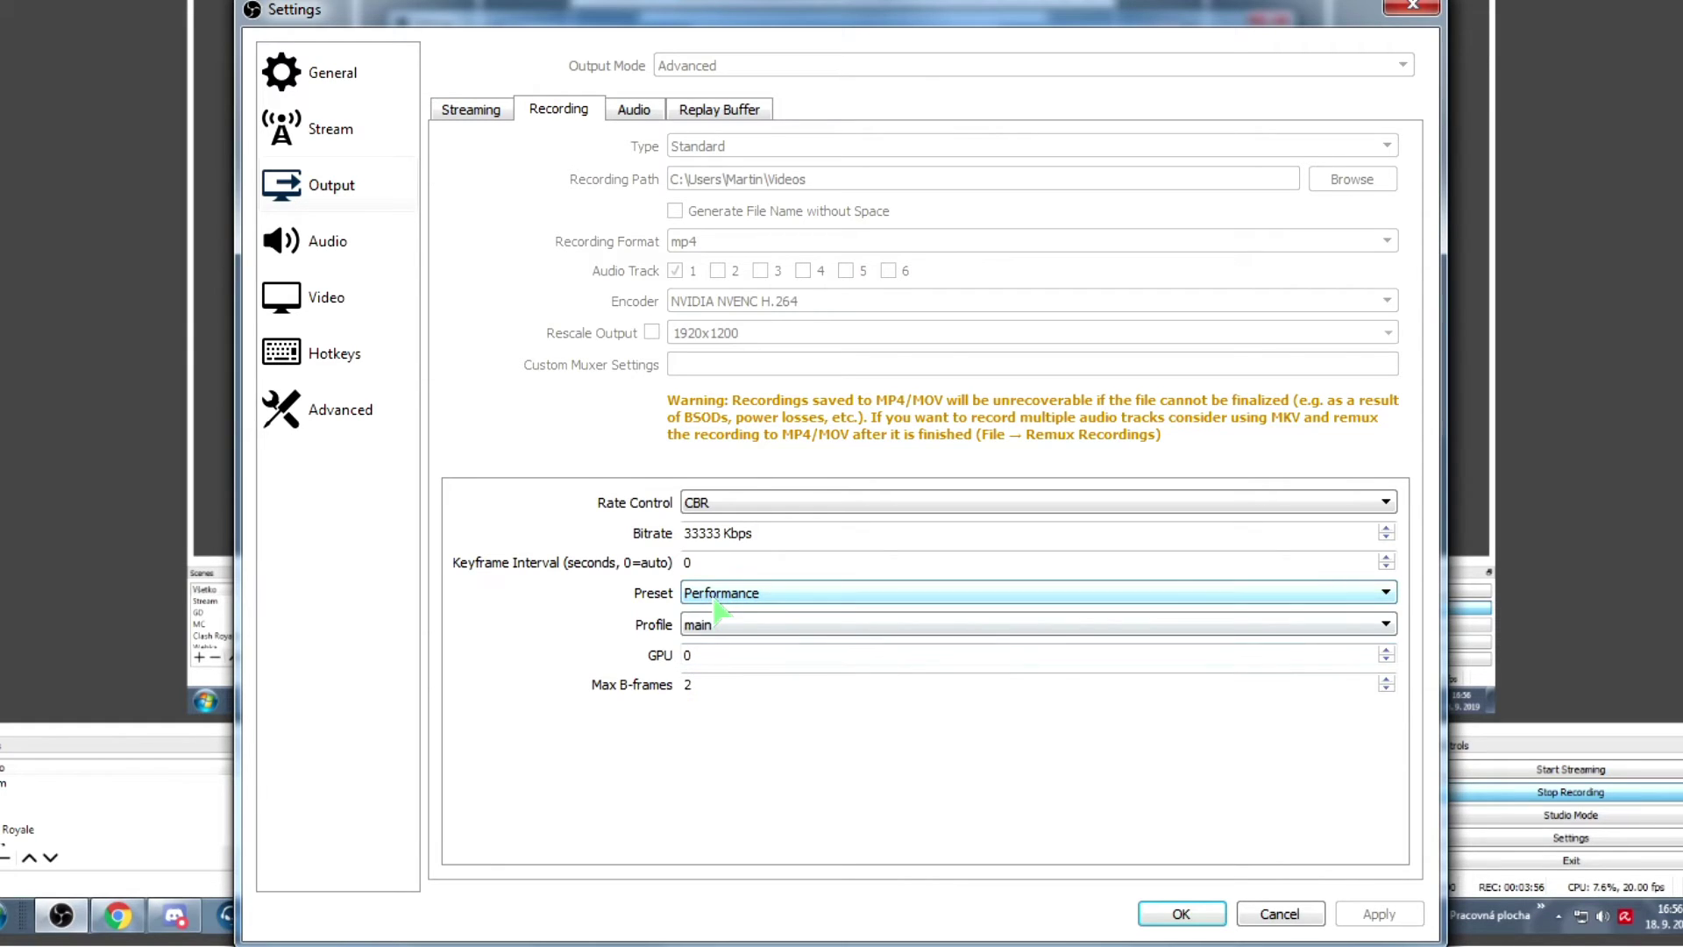
click(465, 112)
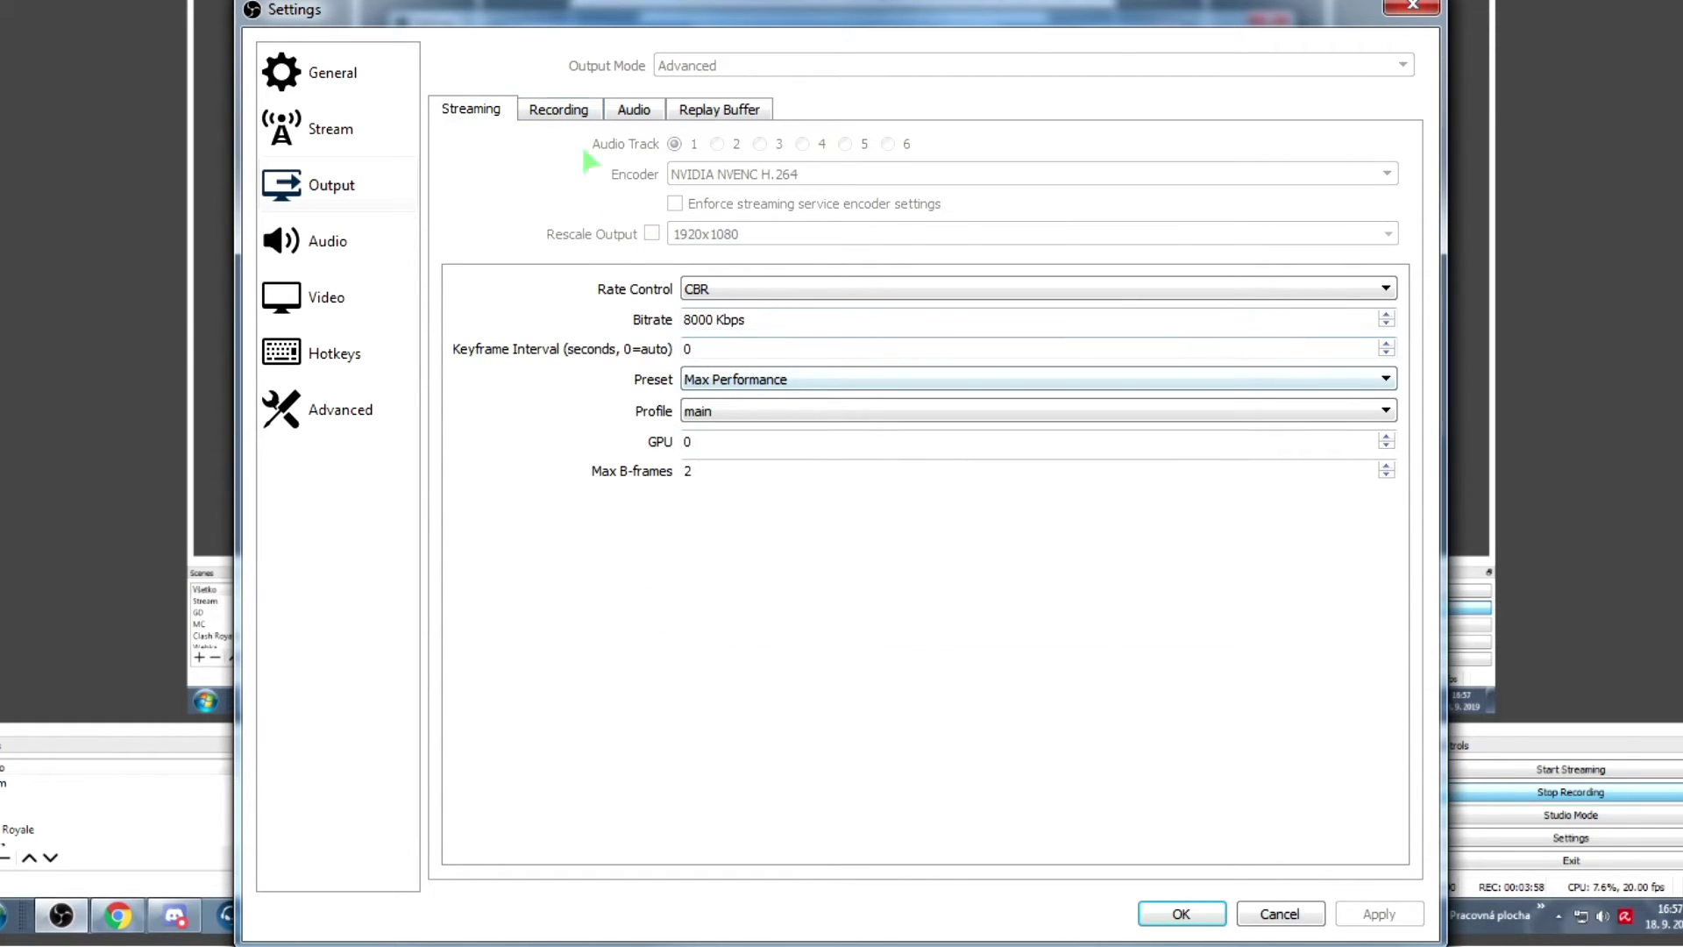
click(558, 112)
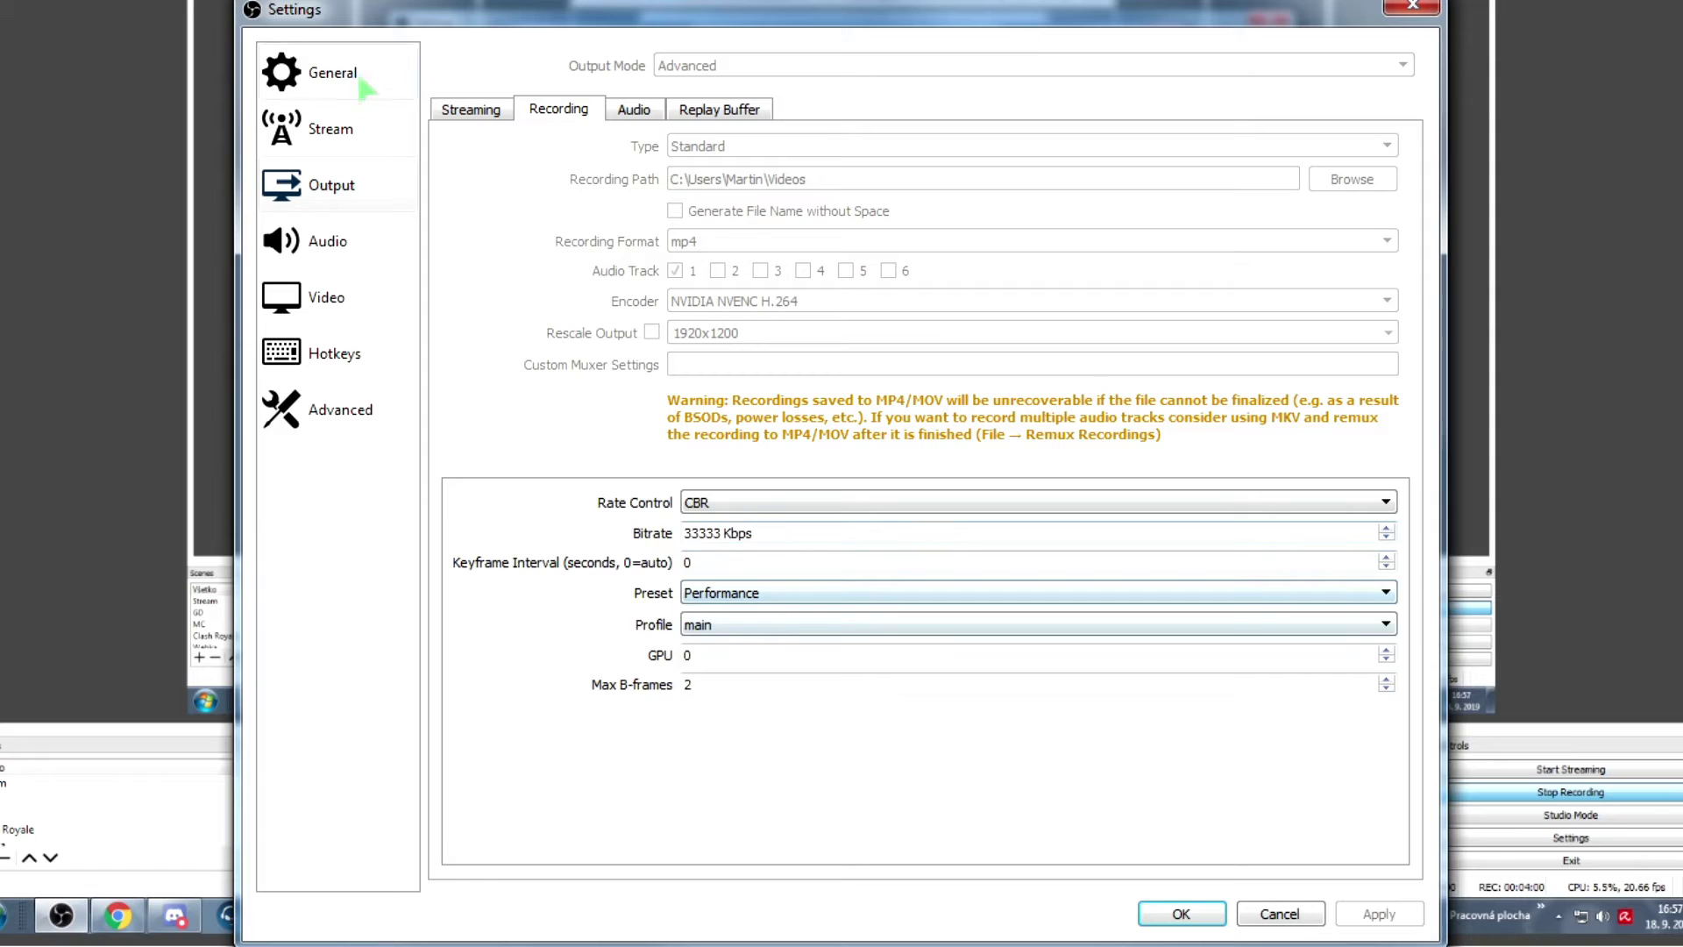
Try the Performance preset for the streaming output and return it to Max Performance.
click(469, 117)
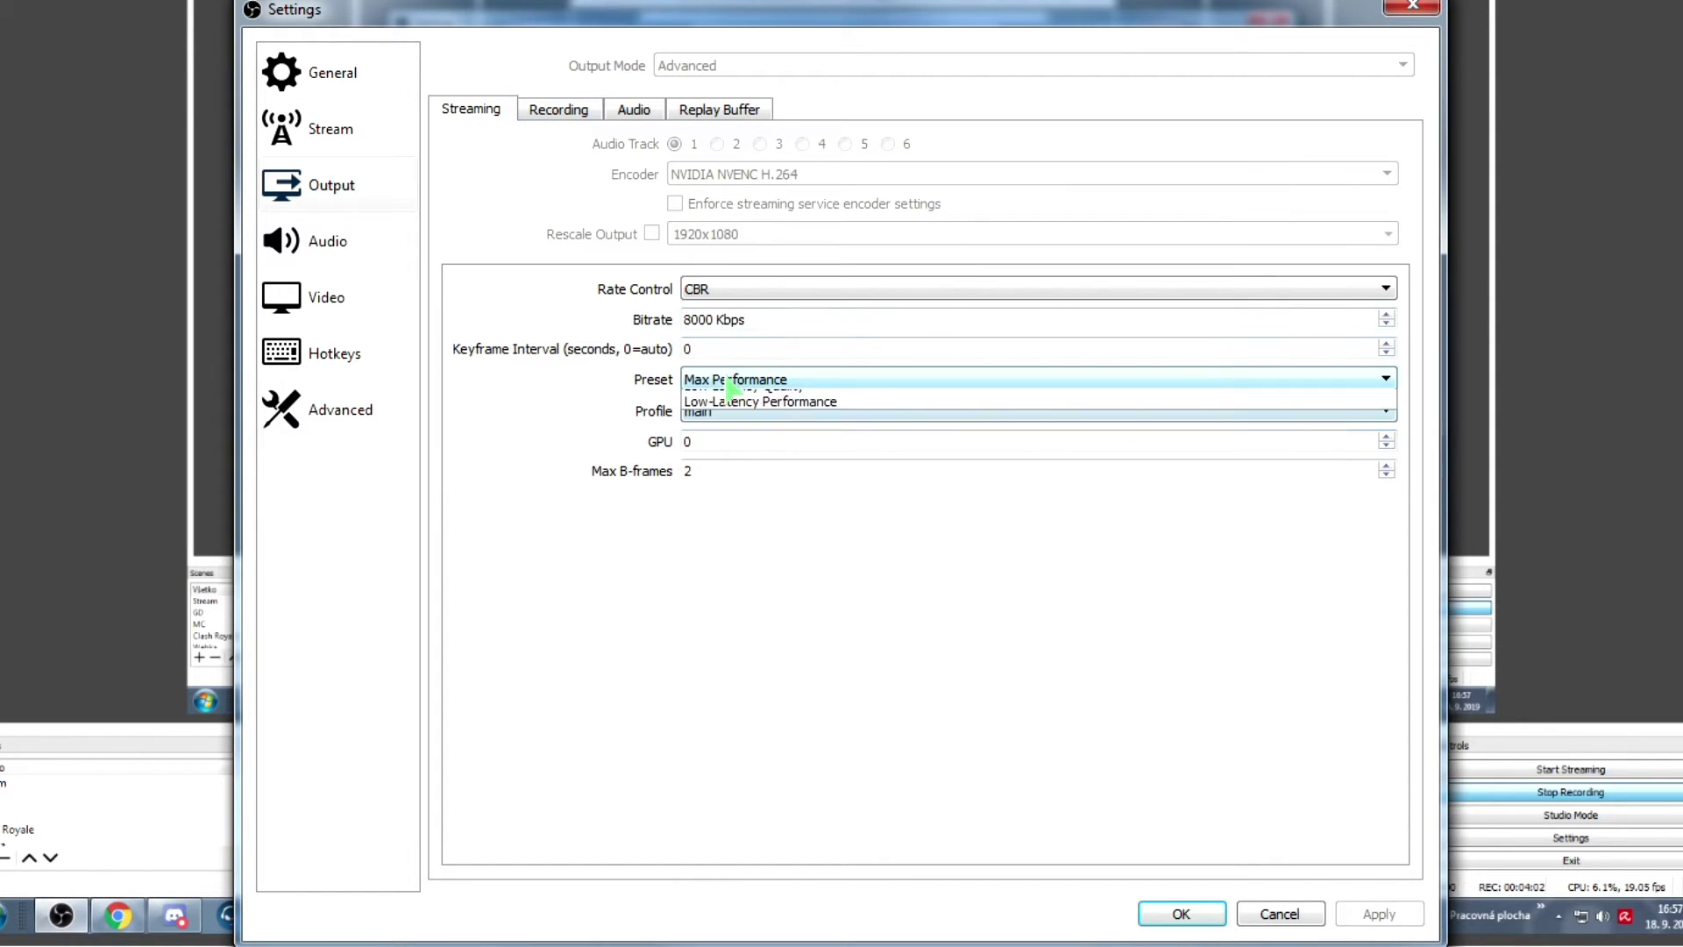
click(782, 379)
click(739, 432)
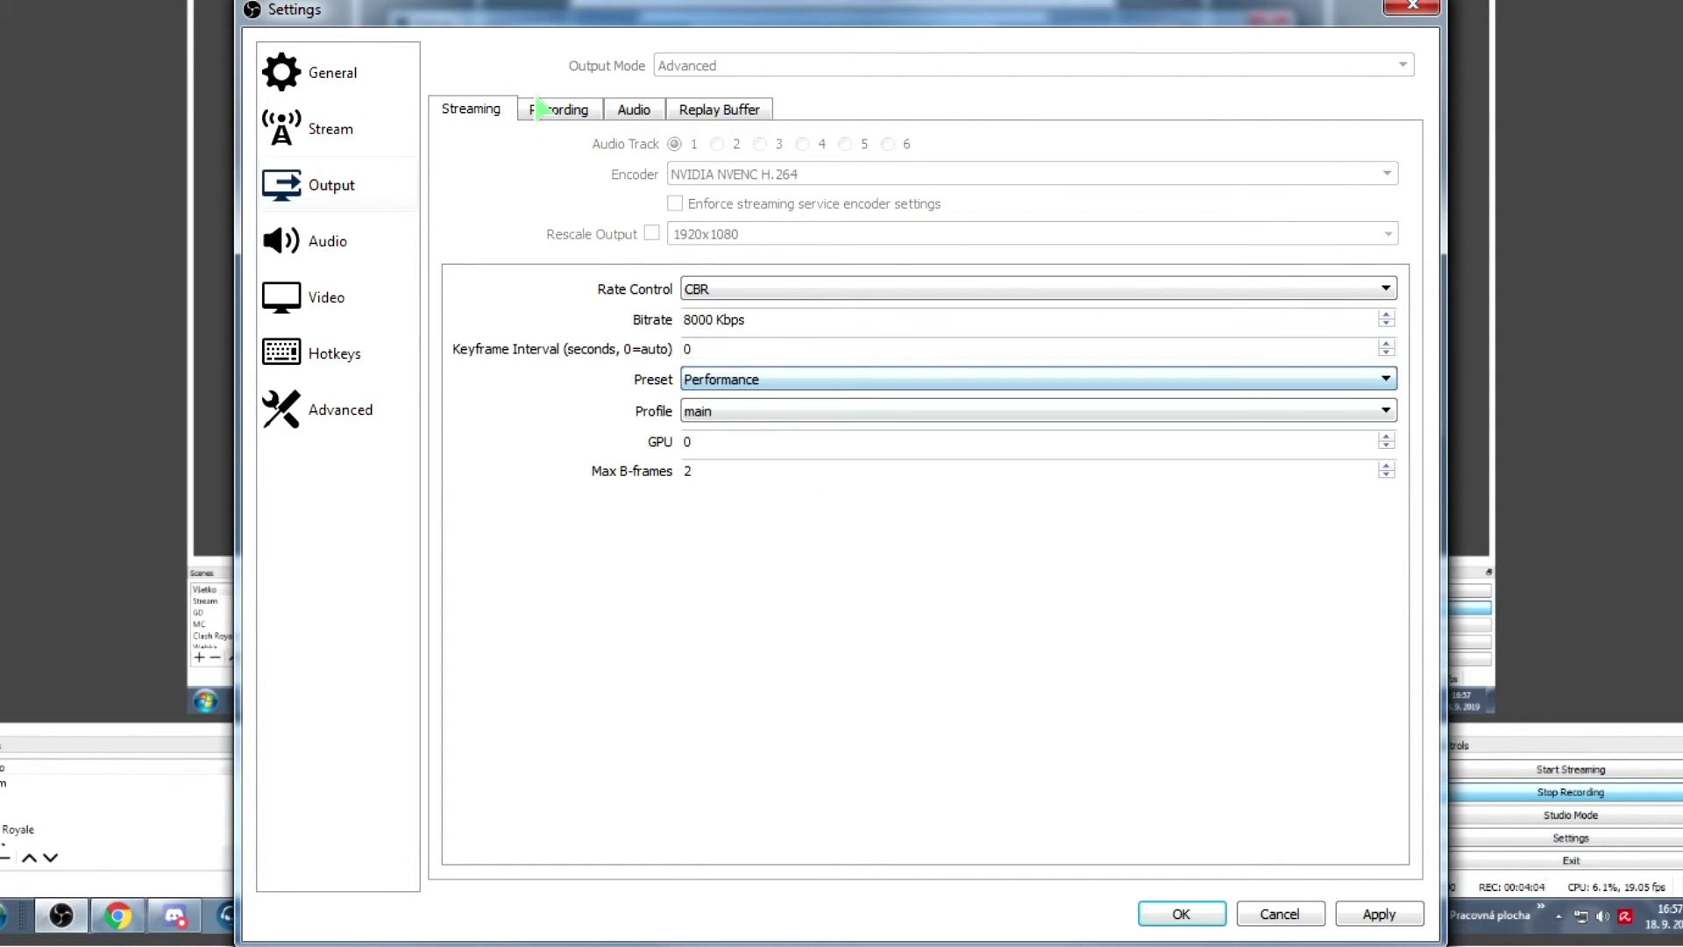
click(740, 380)
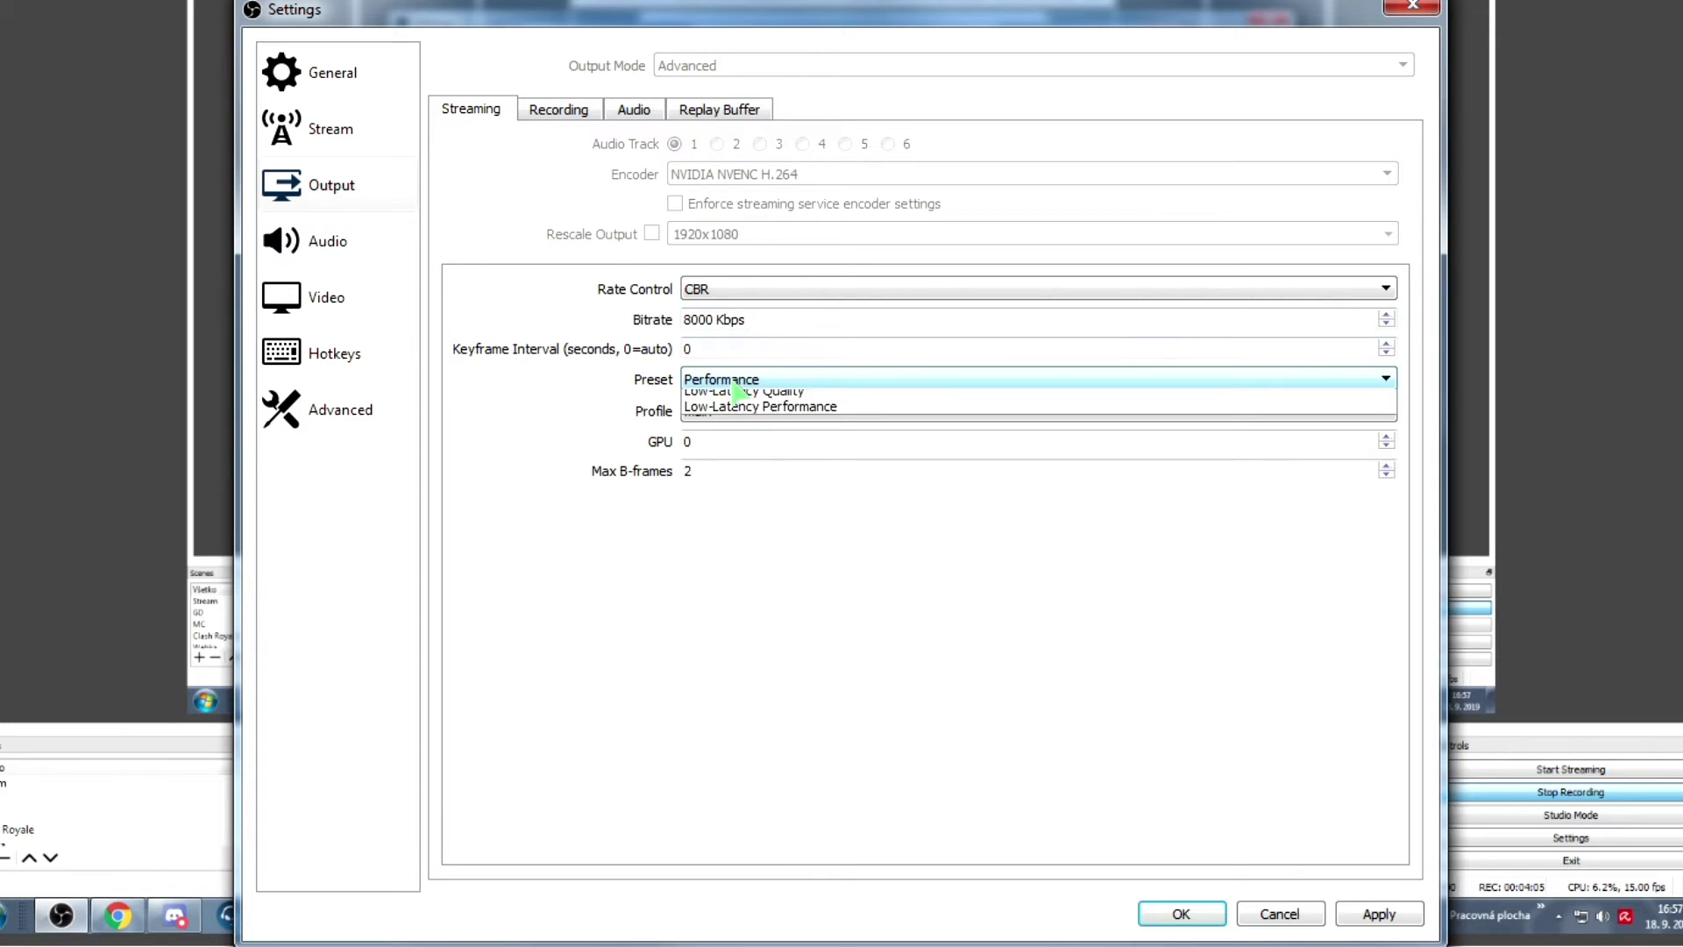
click(714, 447)
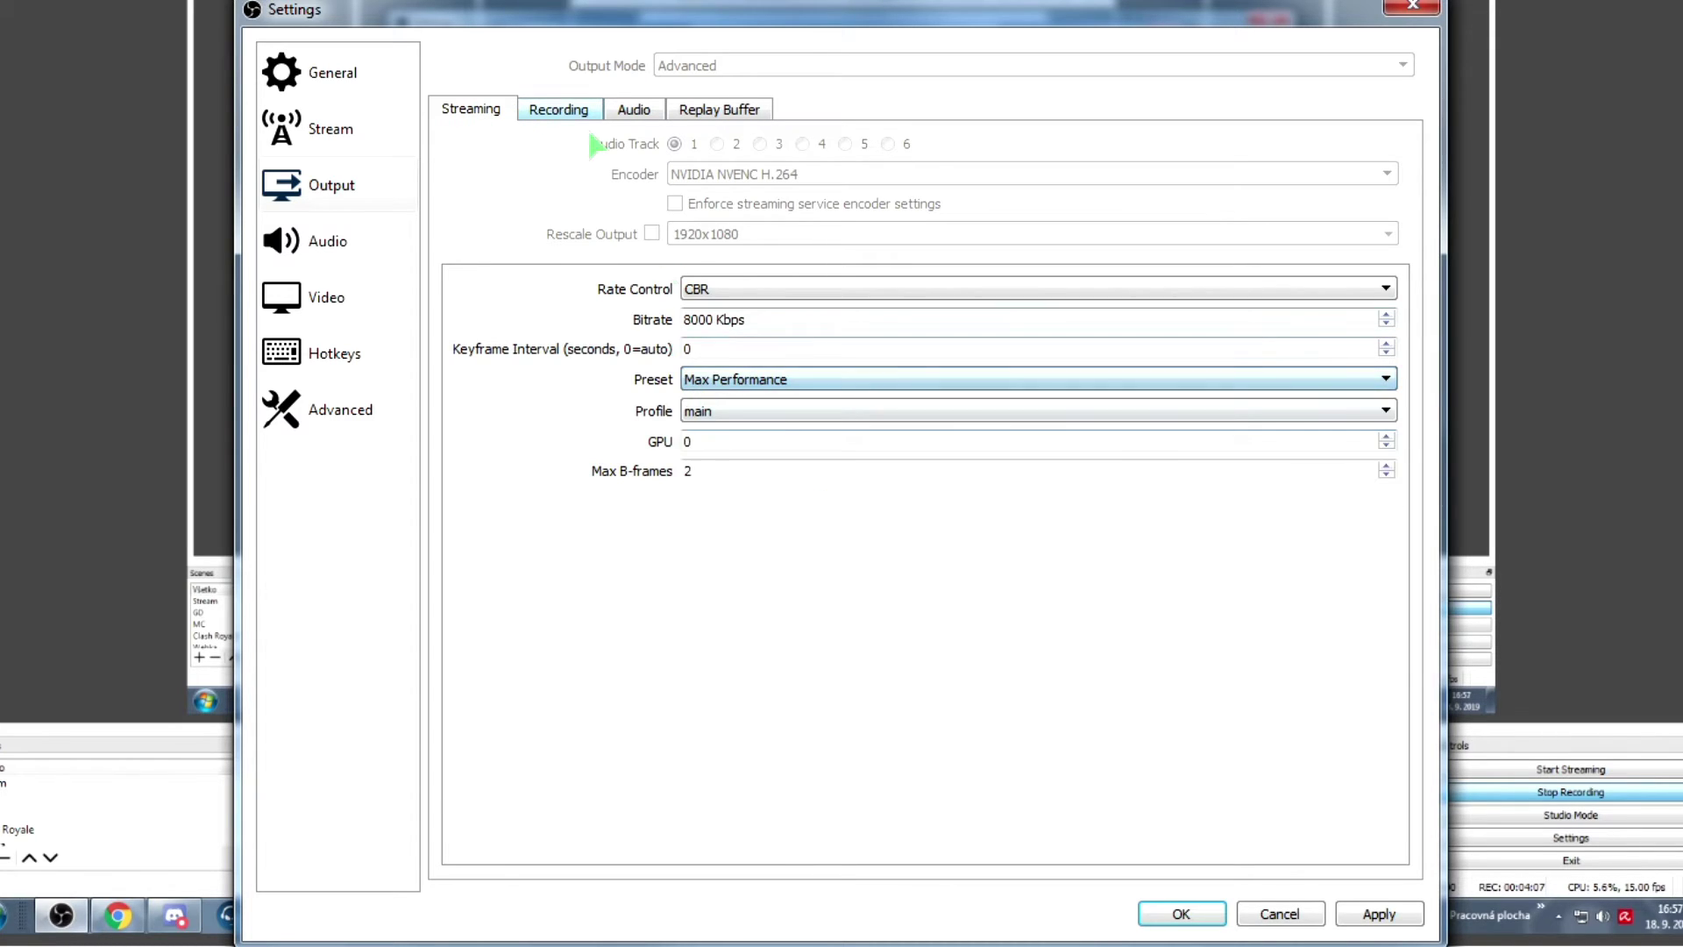
Check the encoder profile choices for the recording output and keep main.
click(558, 109)
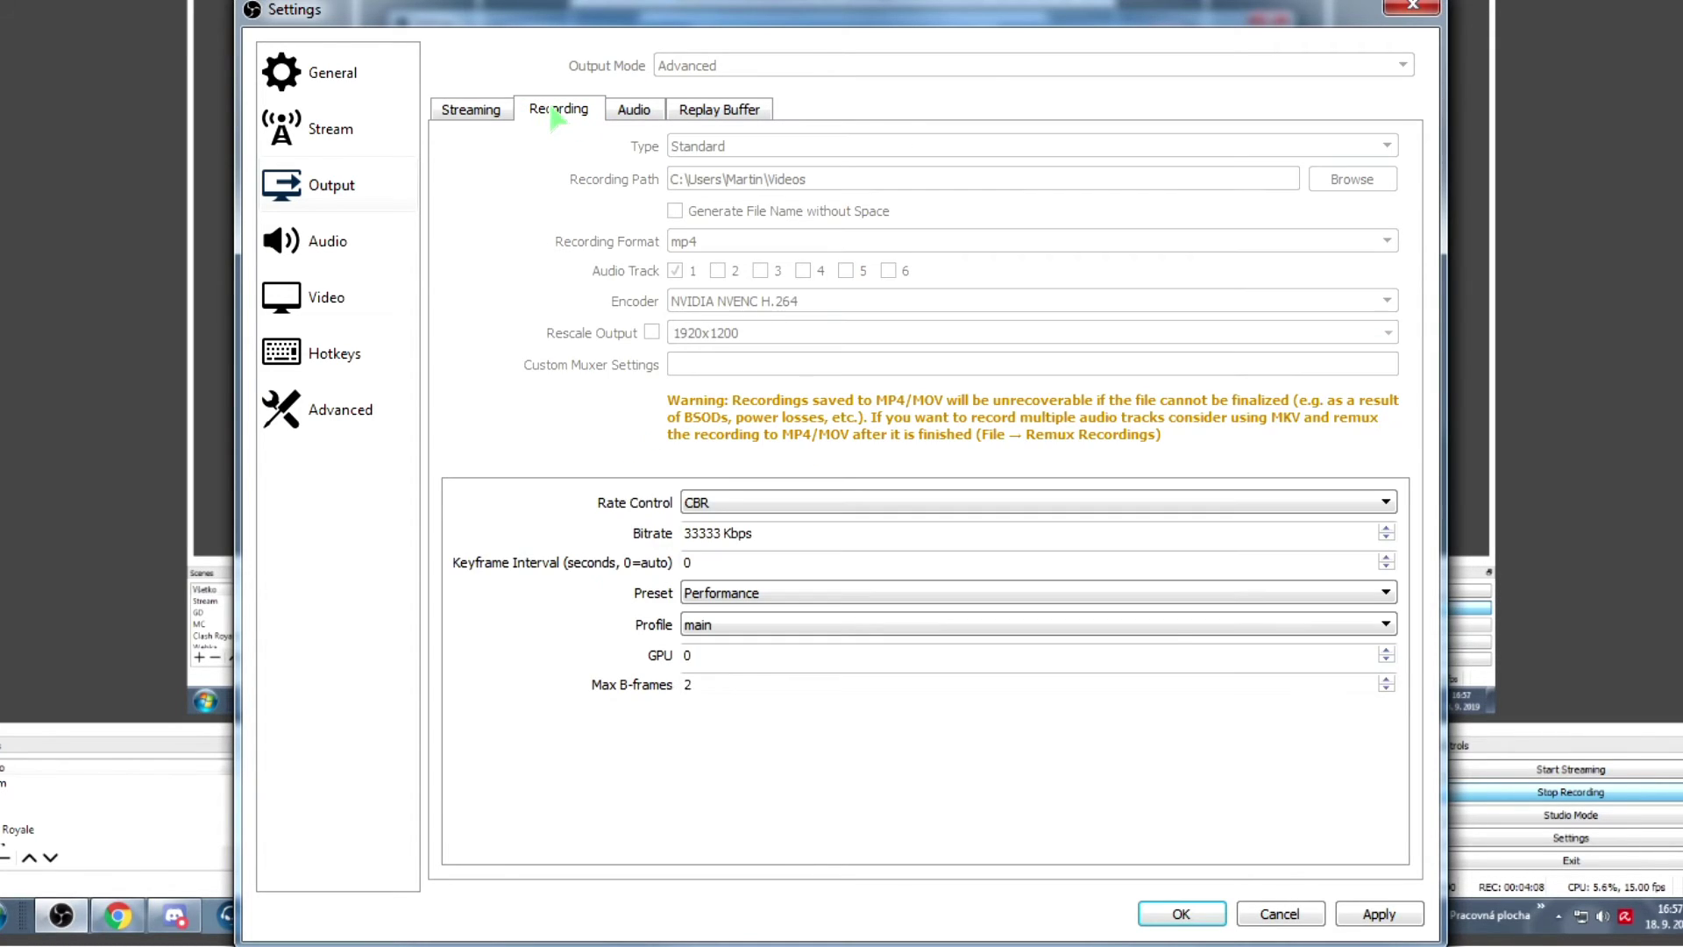
click(714, 625)
click(720, 663)
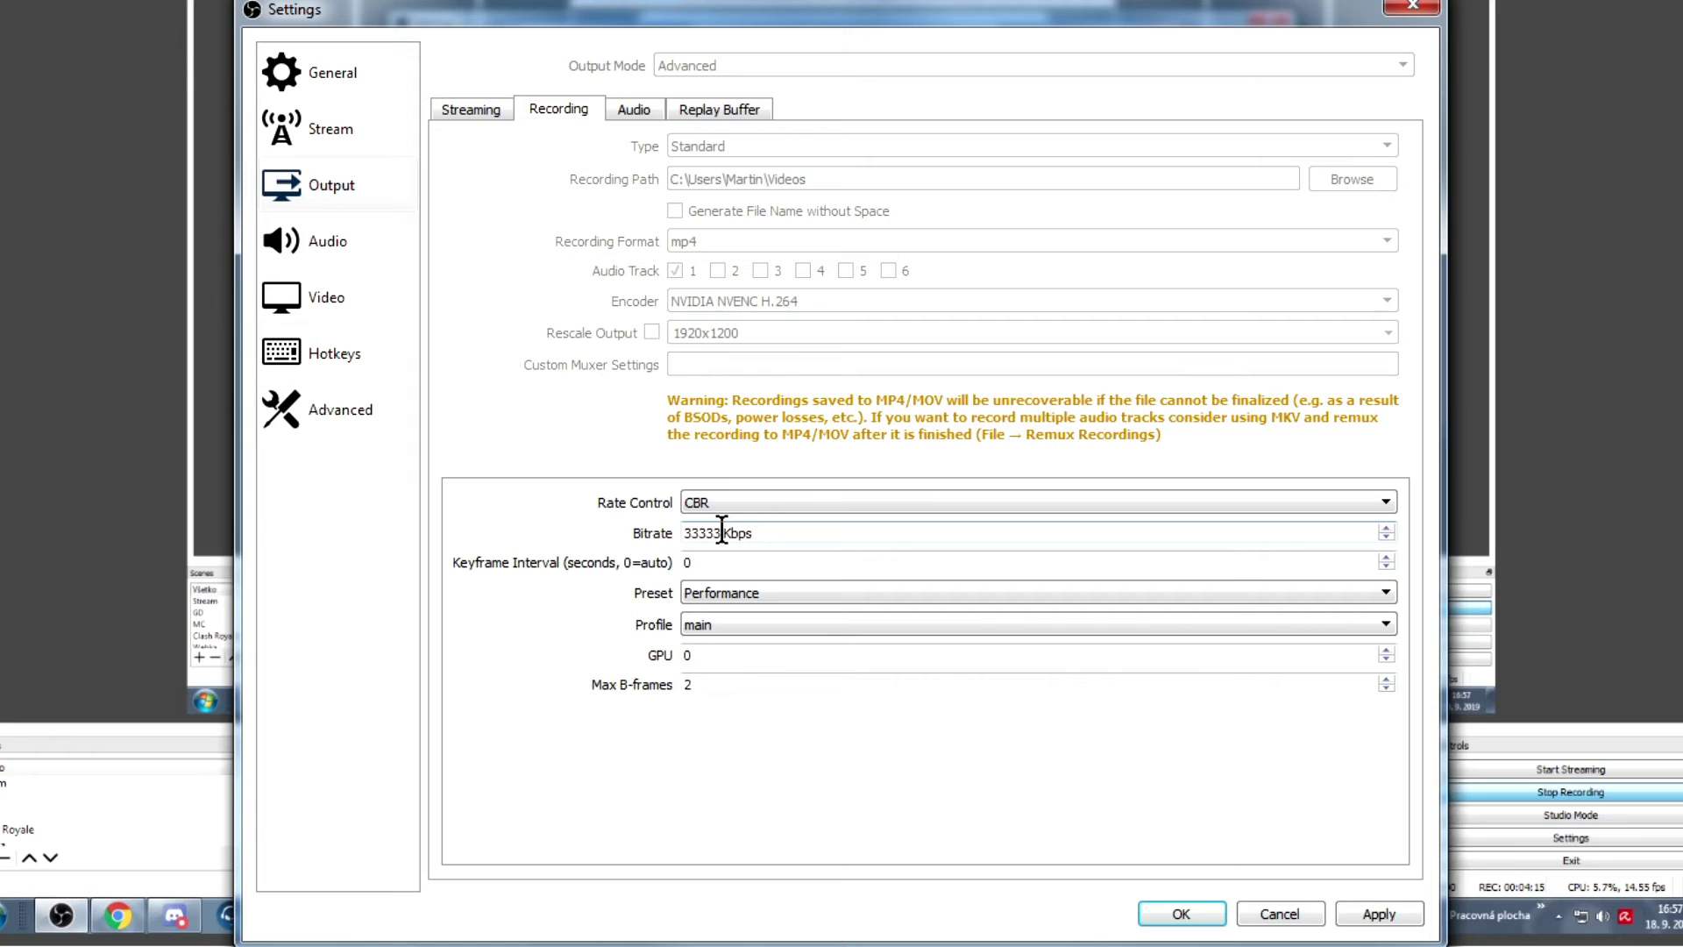
Try a recording bitrate of 20000 Kbps and other values, and return it to 33333 Kbps.
drag(721, 532, 620, 537)
text(20000)
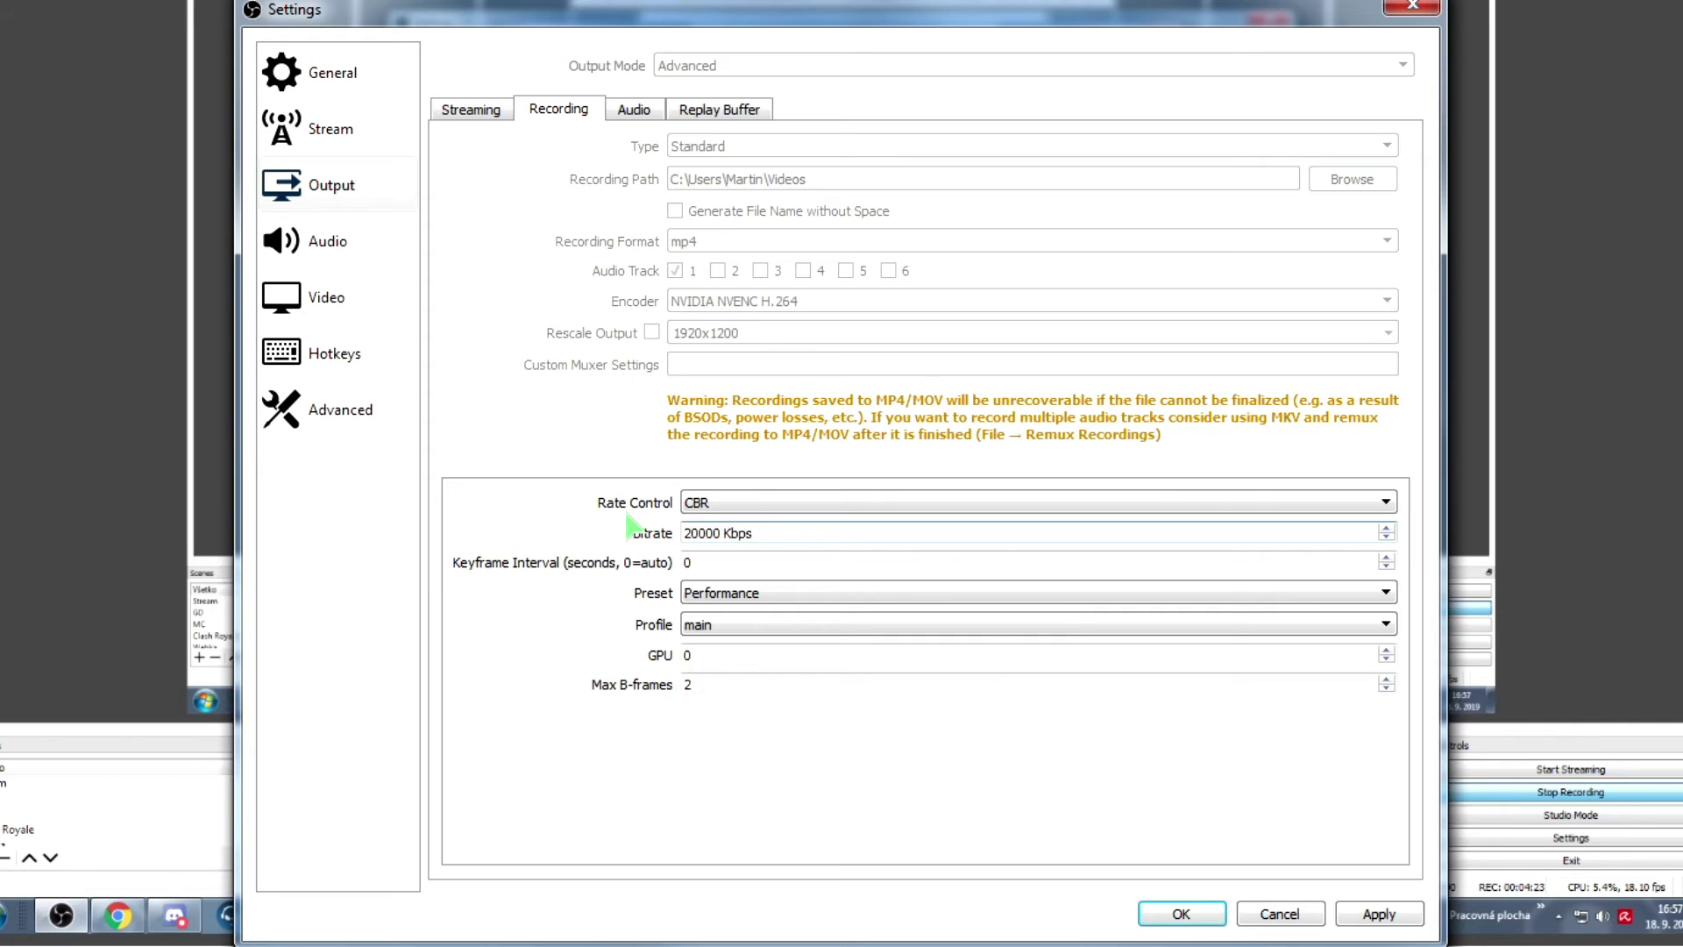
key(BackSpace)
key(BackSpace)
key(BackSpace)
key(BackSpace)
text(100)
key(BackSpace)
key(BackSpace)
key(BackSpace)
key(BackSpace)
key(BackSpace)
text(33)
key(BackSpace)
key(BackSpace)
key(BackSpace)
key(BackSpace)
text(333)
Open the encoder preset choices for the recording output.
click(734, 600)
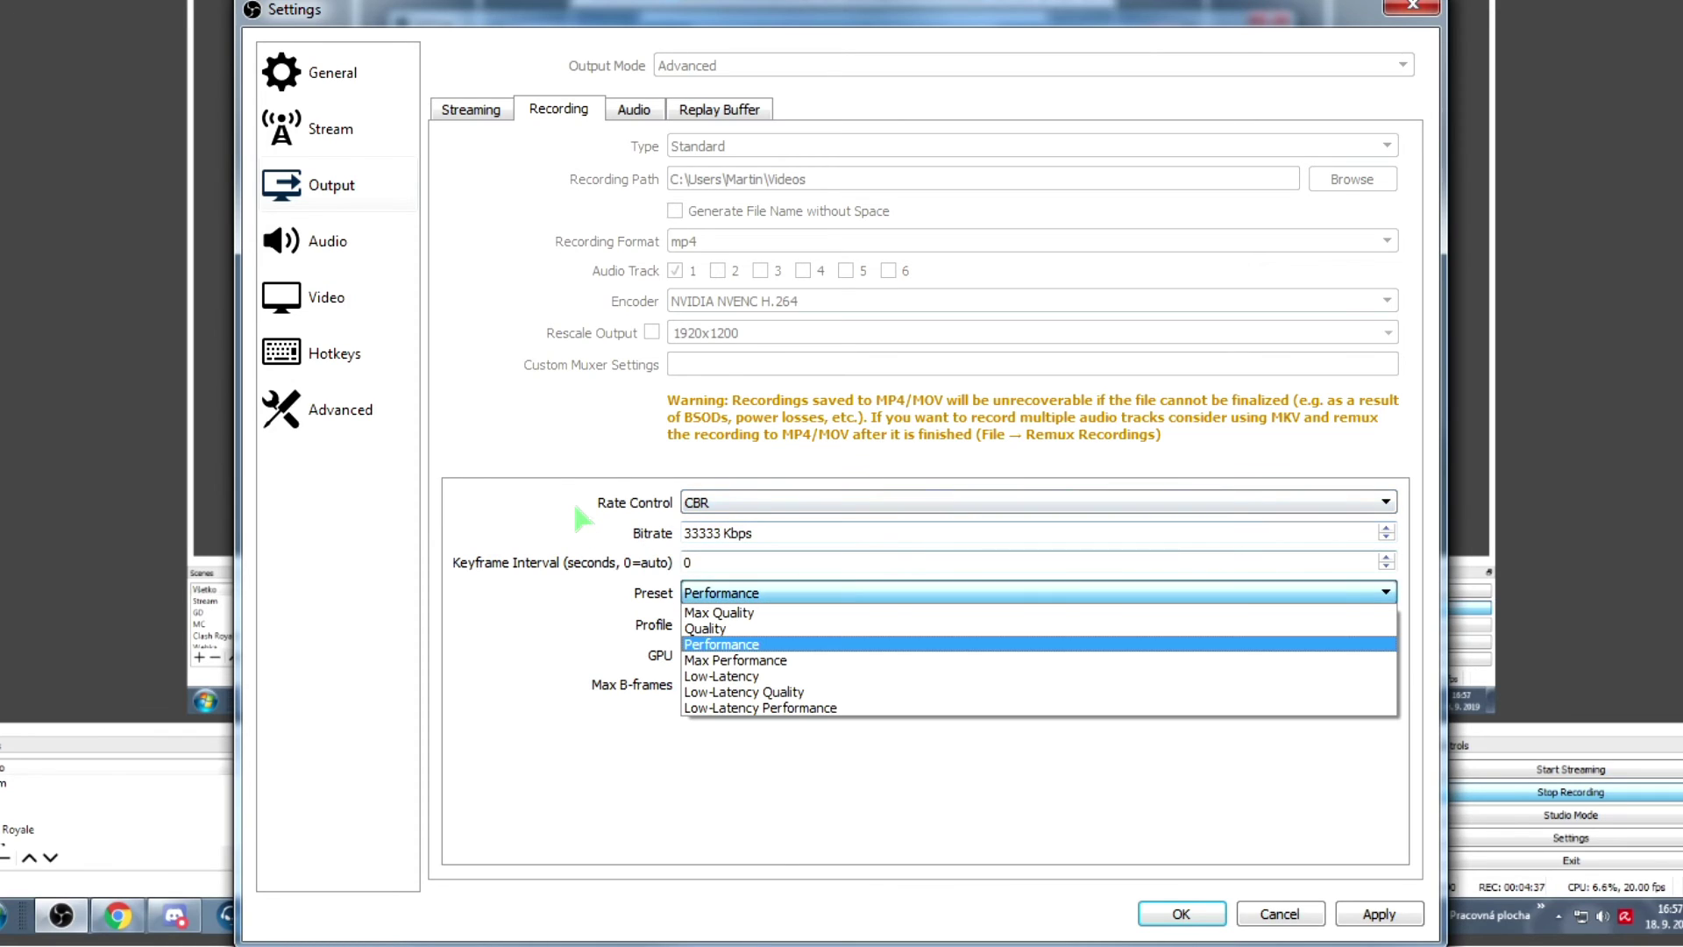